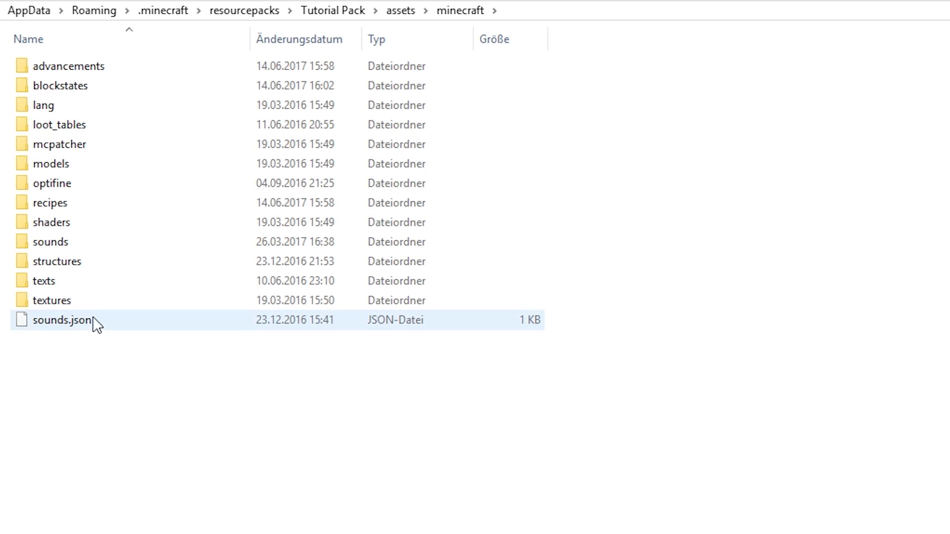
Go to the pack's textures/items folder and open the gold_shovel texture in paint.net.
double_click(79, 301)
double_click(65, 207)
left_click(195, 188)
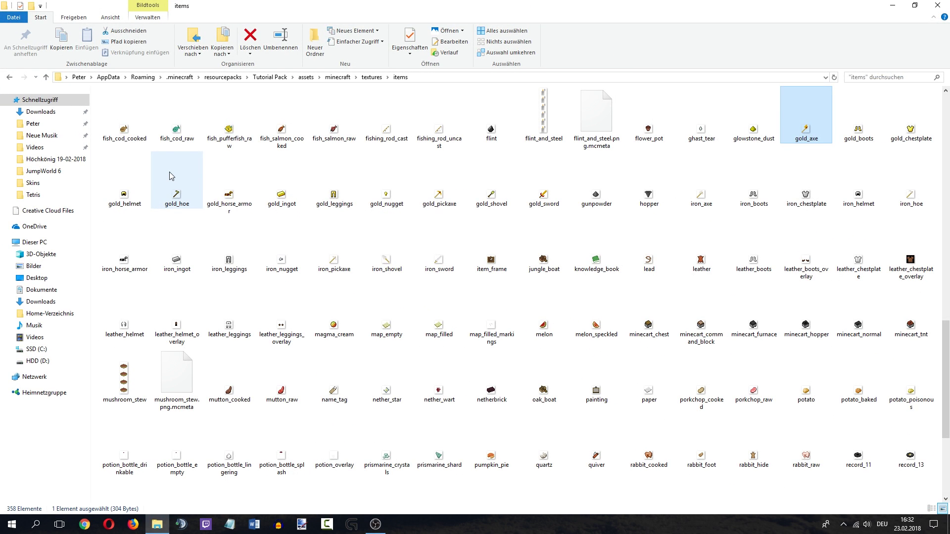
right_click(476, 187)
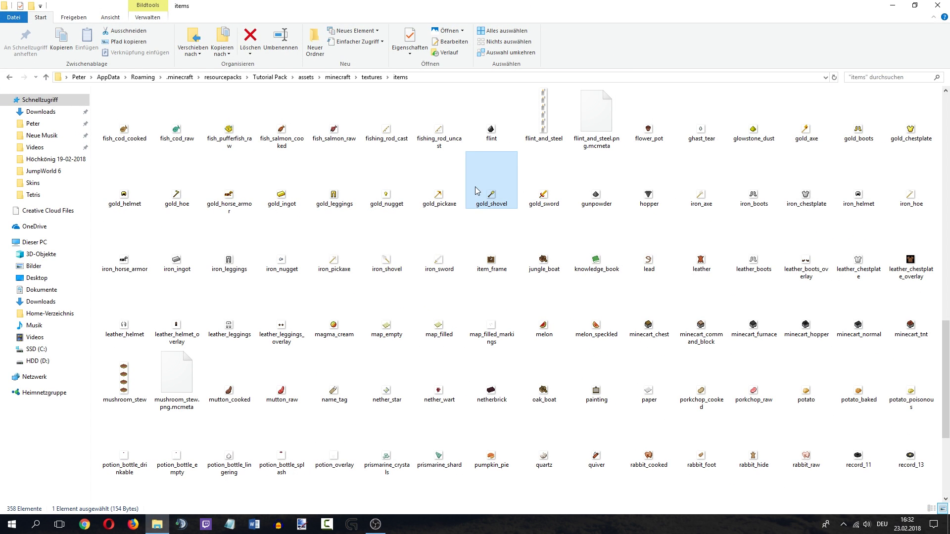
mouse_move(604, 353)
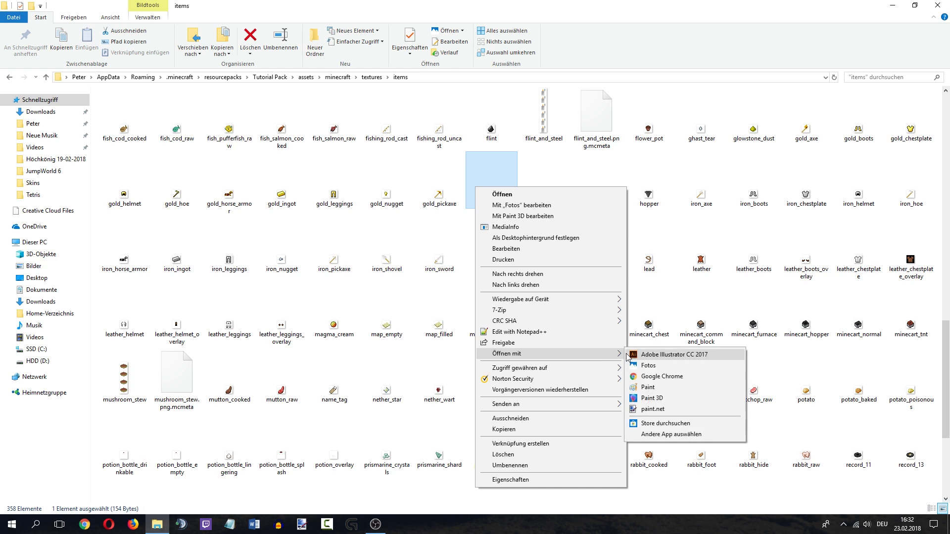
left_click(658, 407)
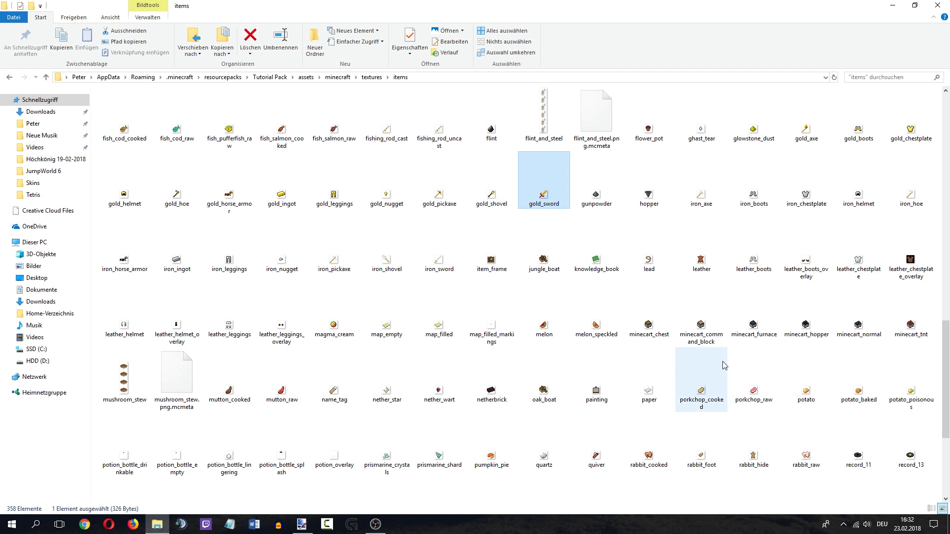
Open the gold_axe, iron_shovel and diamond_shovel textures together in paint.net as reference images.
left_click(807, 132)
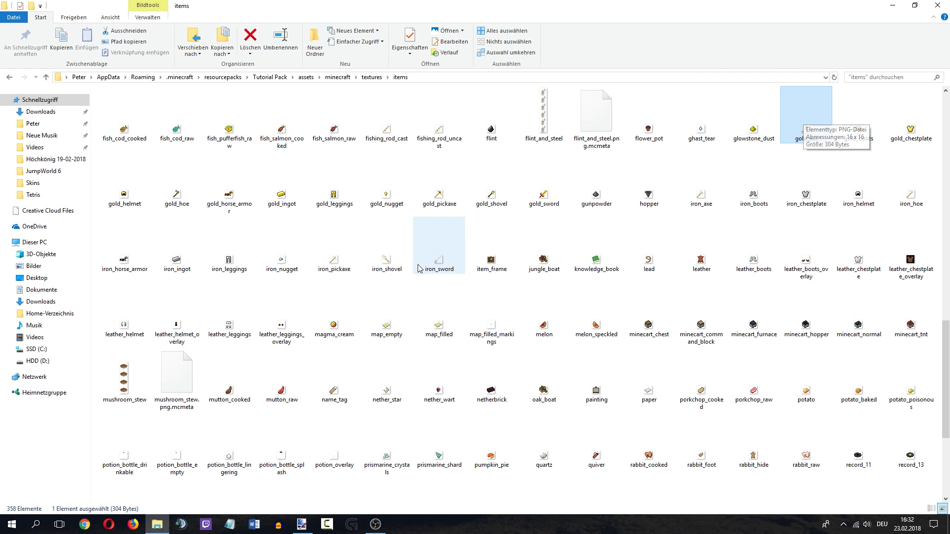
left_click(389, 250, "ctrl")
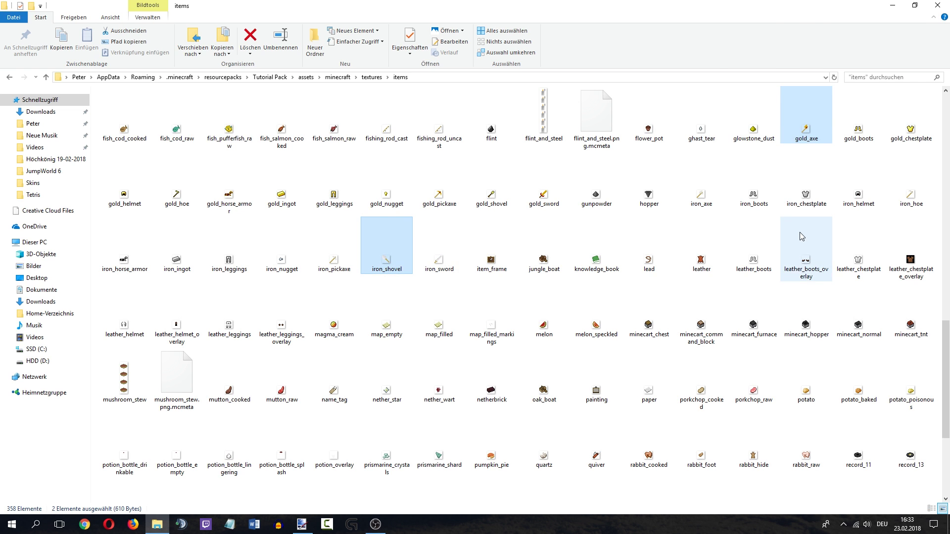
scroll(229, 198, "up", 5)
left_click(283, 314, "ctrl")
mouse_move(286, 313)
left_mouse_down()
mouse_move(302, 524)
mouse_move(349, 356)
left_mouse_up()
left_click(428, 270)
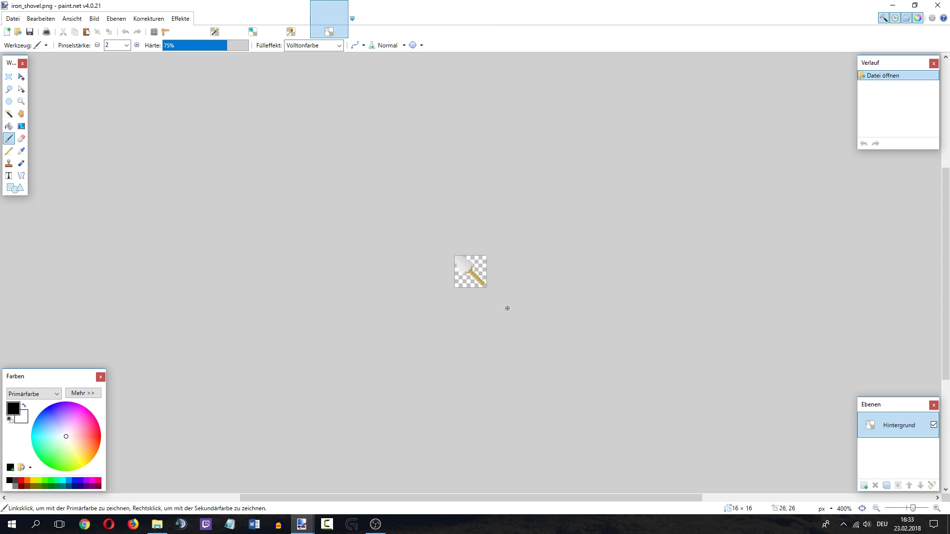
scroll(486, 288, "up", 8)
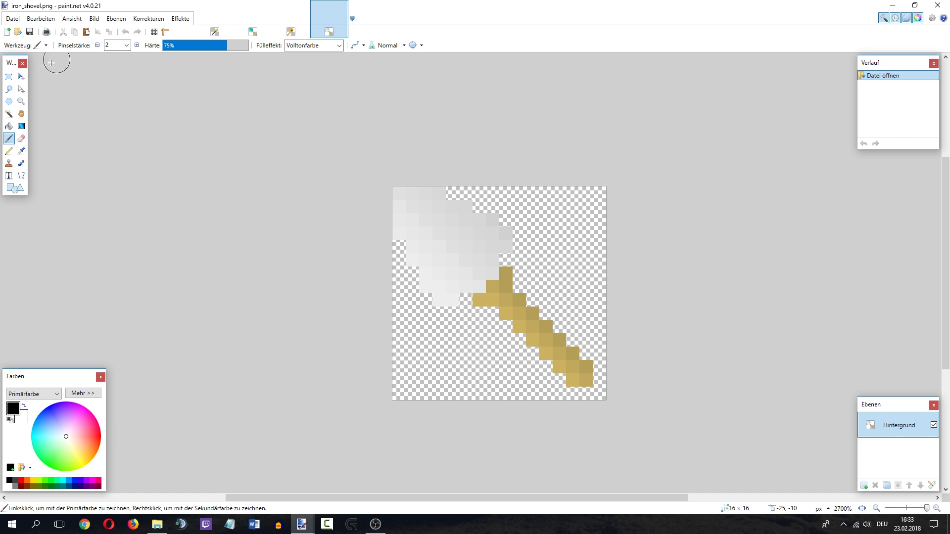
Check the extents of the diamond shovel and the iron shovel with rectangular selections, clearing each selection.
left_click(12, 79)
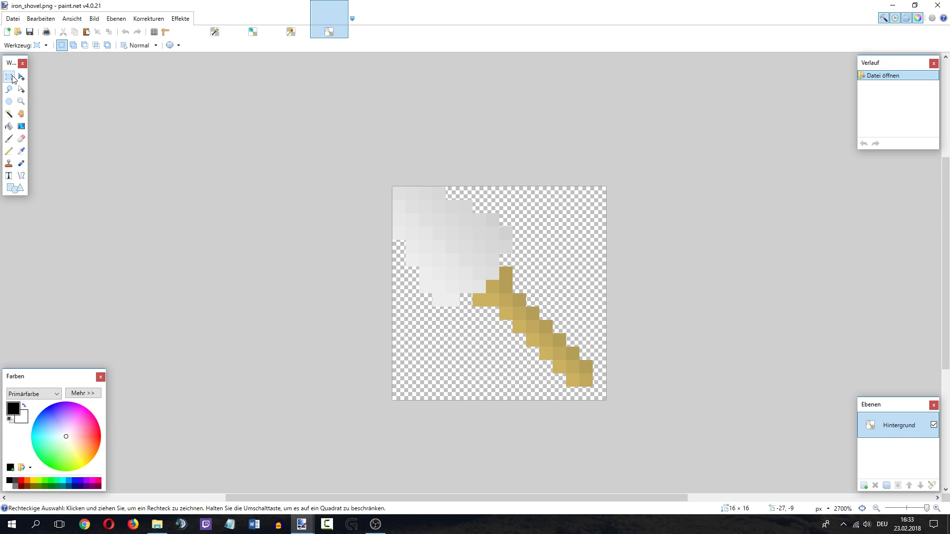
left_click(253, 24)
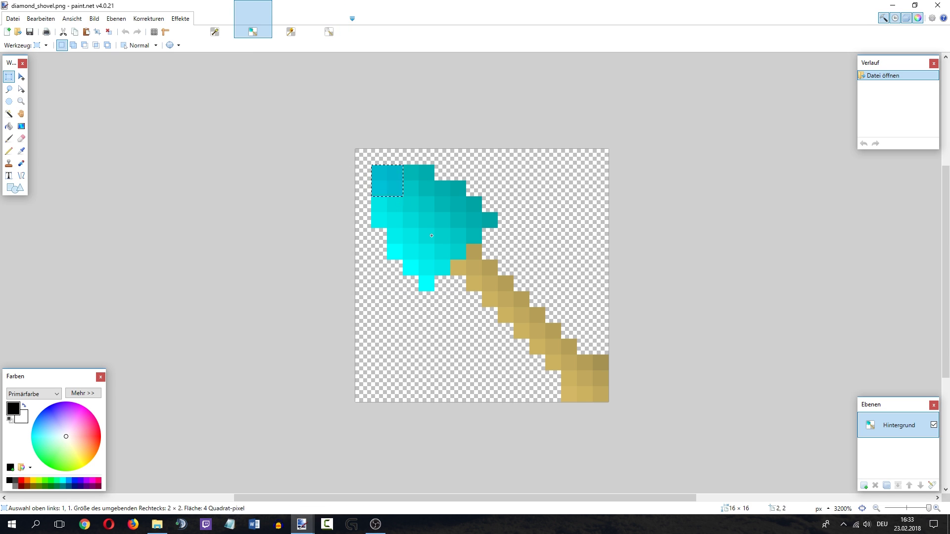
left_click_drag(380, 174, 605, 397)
left_click(604, 397)
left_click(335, 20)
left_click_drag(397, 192, 572, 372)
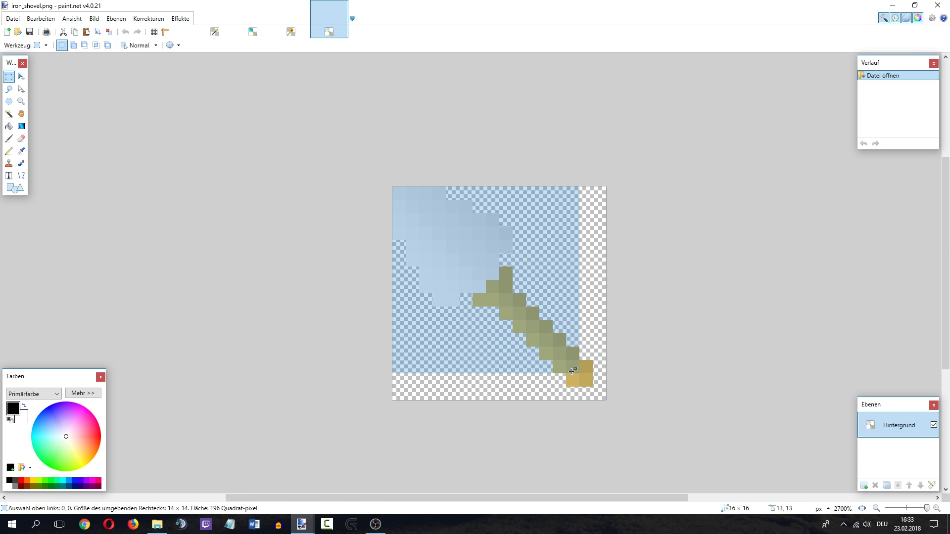
key("ctrl+d")
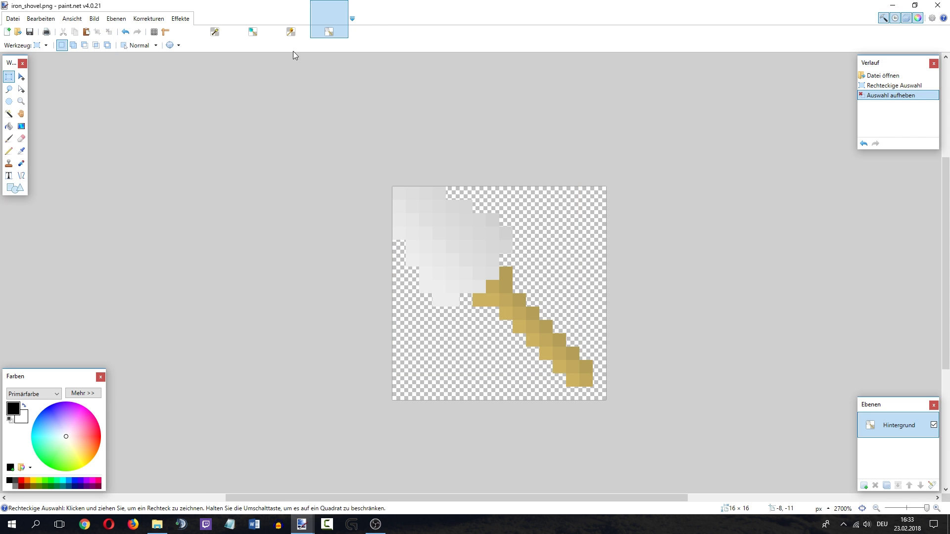
Select the 15 × 15 pixel shovel area in diamond_shovel.png, shift it one pixel left and one pixel up, and deselect it.
left_click(259, 22)
left_click_drag(372, 166, 721, 466)
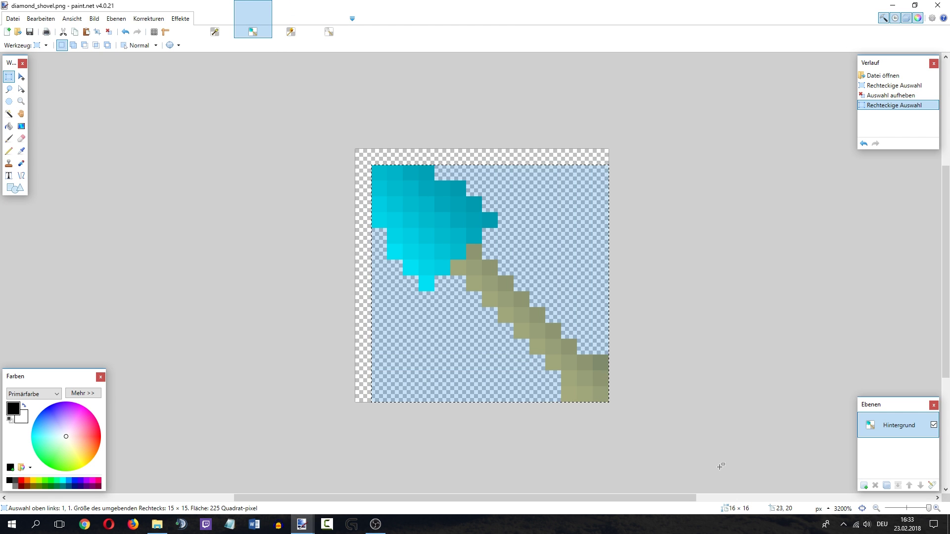
key("m")
key("Left")
key("Up")
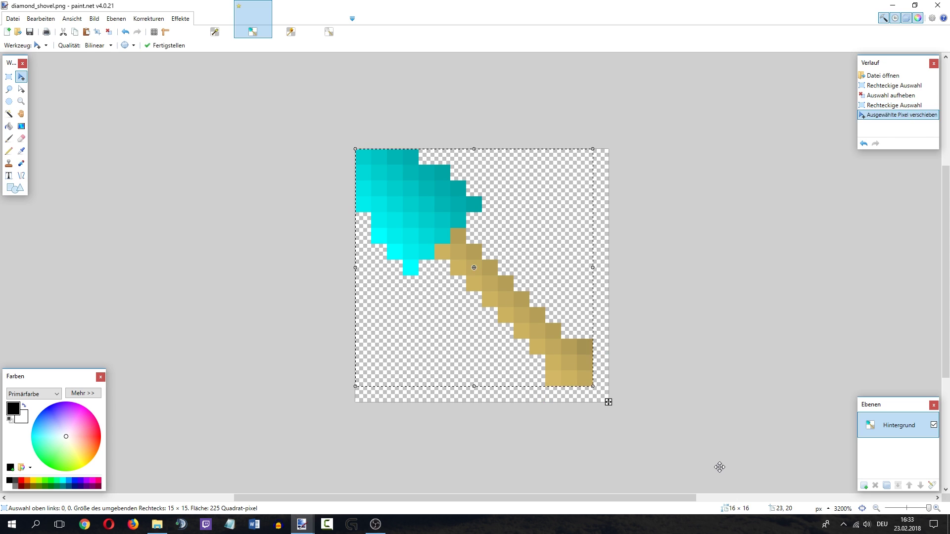
key("s")
key("ctrl+d")
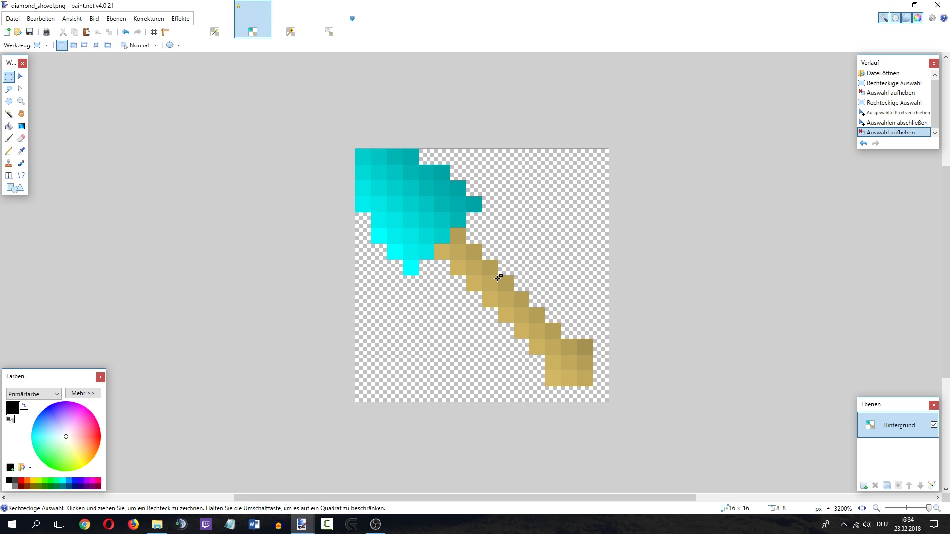
Copy the straight 7 × 7 pixel part of the handle from iron_shovel.png.
left_click(220, 20)
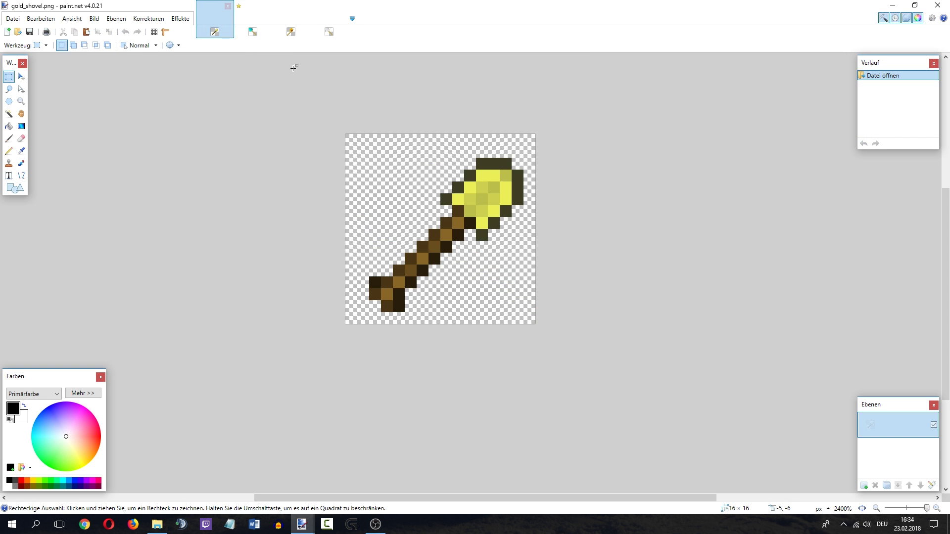
left_click(329, 20)
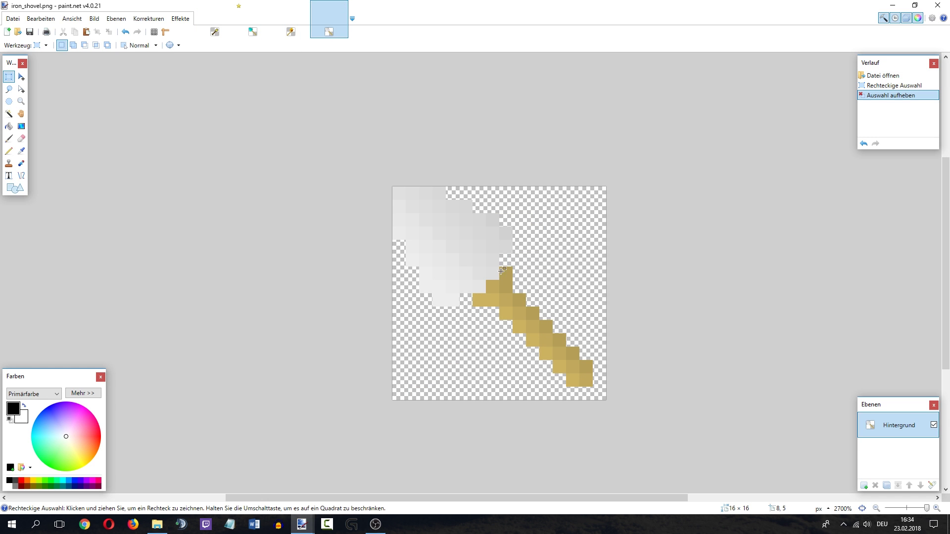
left_click_drag(592, 379, 508, 306)
key("ctrl+c")
Undo a trial paste of the handle in gold_shovel.png and erase the entire old shovel texture.
left_click(220, 20)
key("ctrl+v")
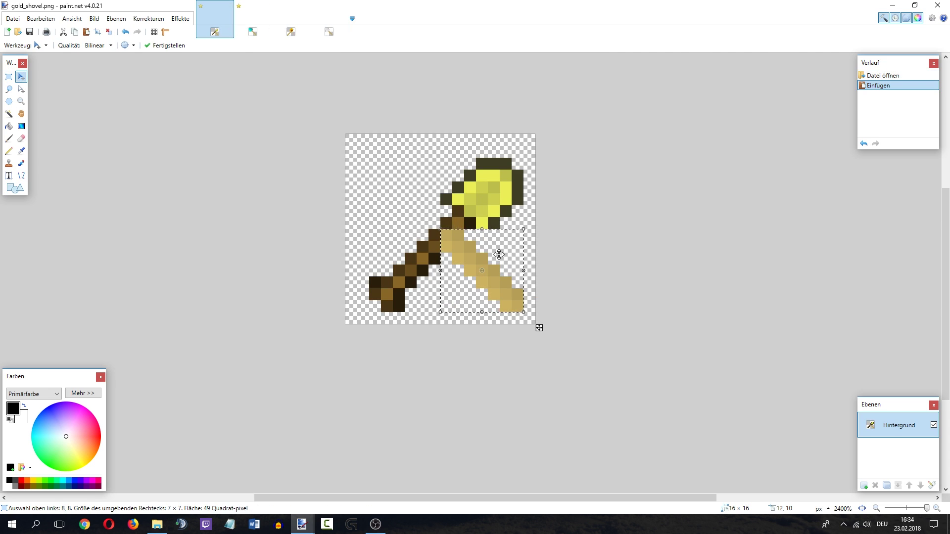
key("ctrl+z")
key("ctrl+a")
key("Delete")
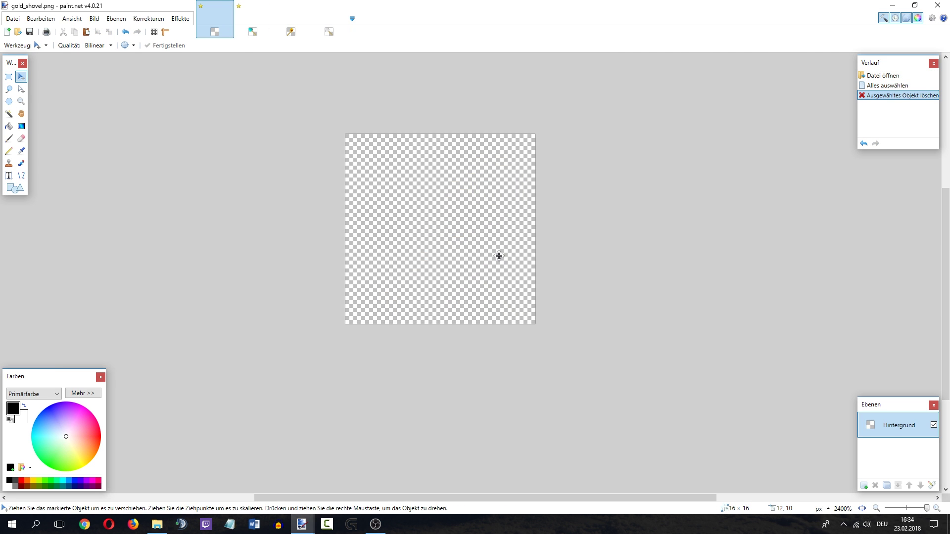
Paste the copied handle onto the empty gold_shovel.png canvas and deselect it.
key("ctrl+v")
key("ctrl+plus")
key("s")
key("ctrl+d")
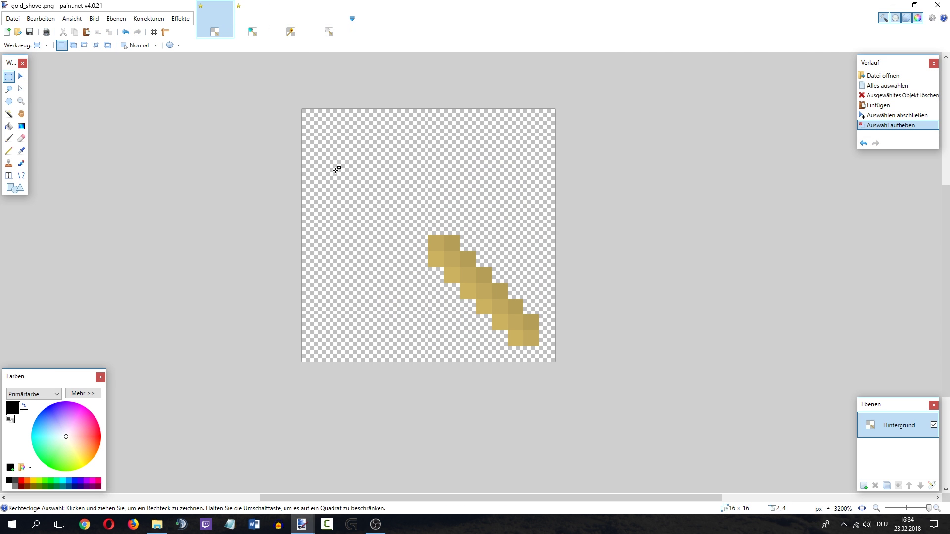
Sample the bright gold from gold_axe.png for the pencil, and place the iron_shovel image before gold_axe in the image order.
left_click(292, 32)
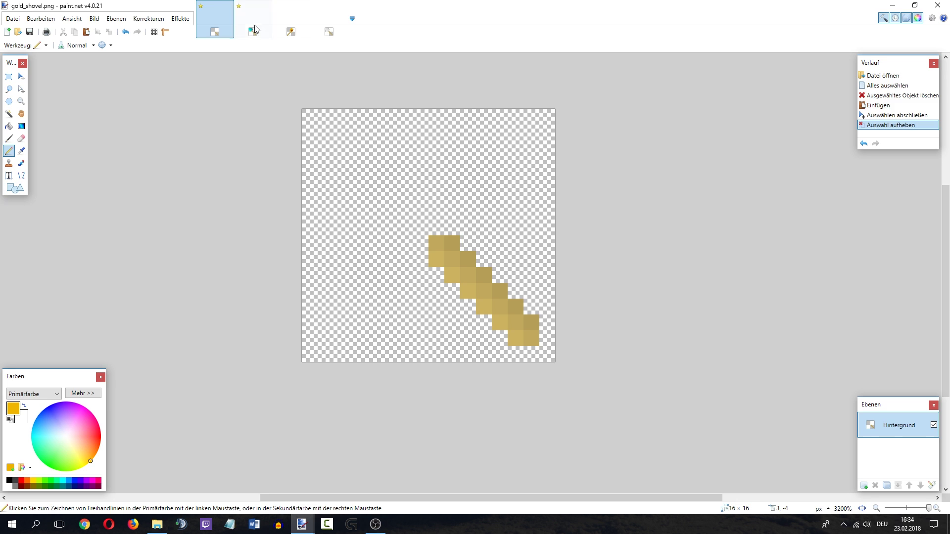
left_click(254, 30)
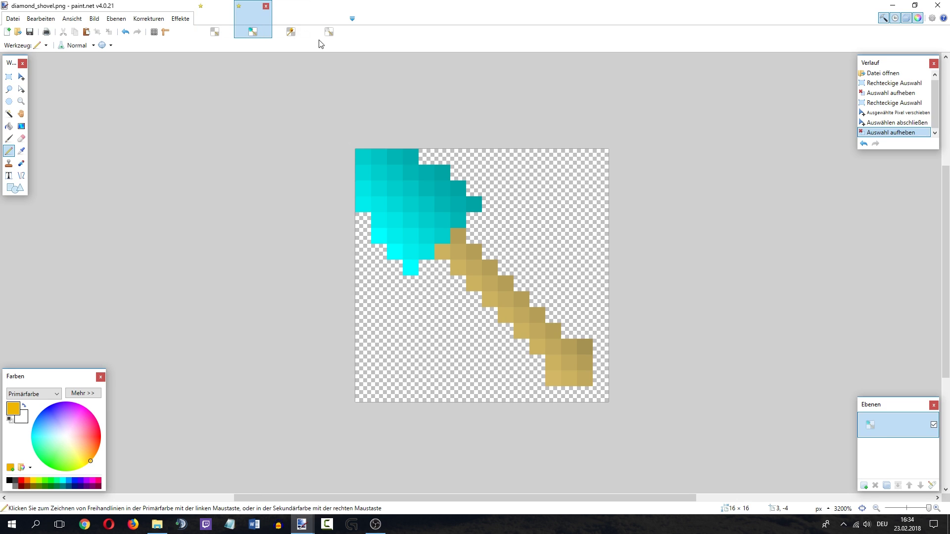
left_click_drag(327, 31, 273, 30)
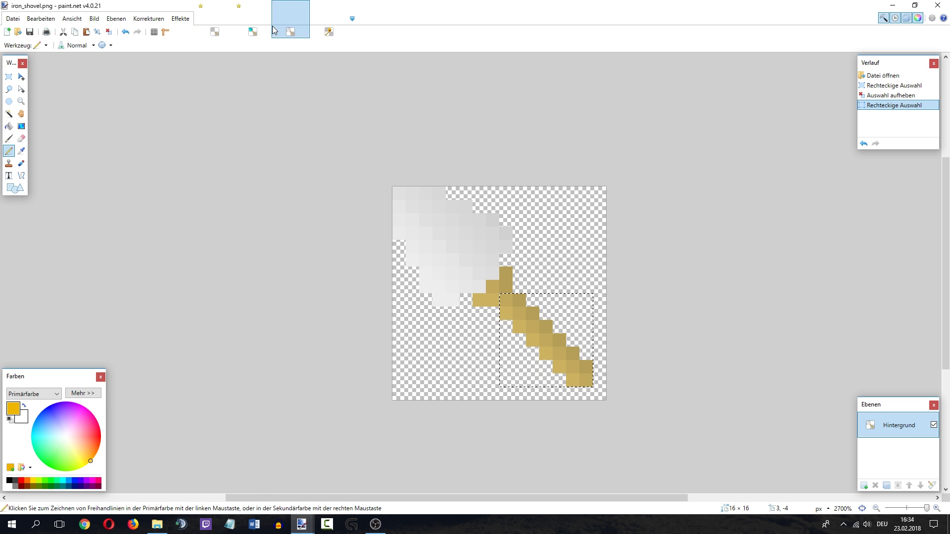
left_click(246, 29)
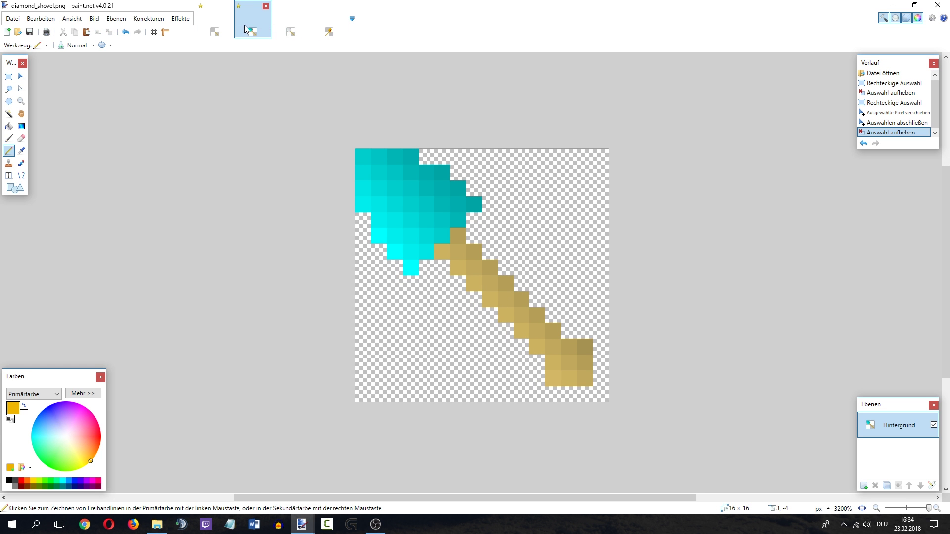
left_click(226, 27)
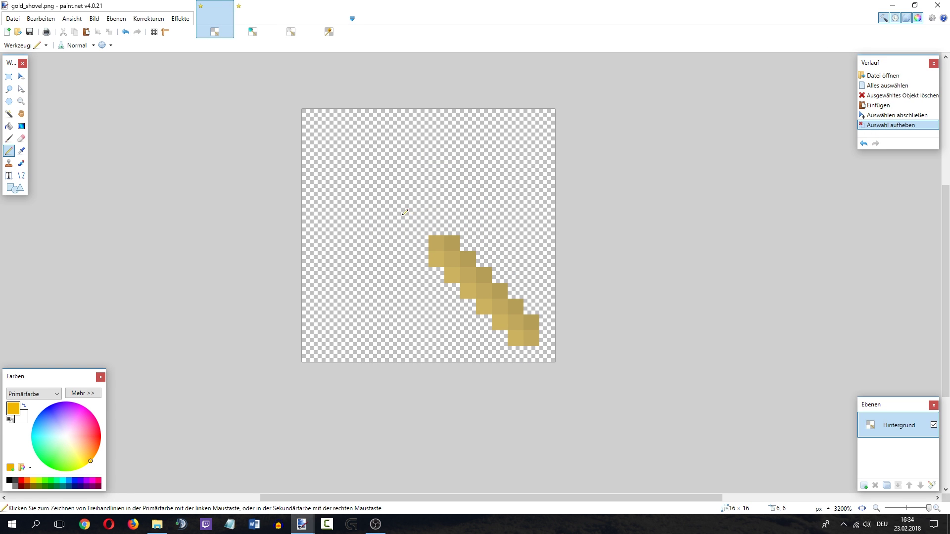
Draw the blade's lower-right and upper-right edges in gold_shovel.png as two diagonal rows of gold pixels meeting in a corner.
left_click(405, 211)
left_click(389, 228)
left_click(373, 243)
left_click(421, 196)
left_click(435, 180)
left_click(421, 164)
left_click(405, 148)
left_click(389, 135)
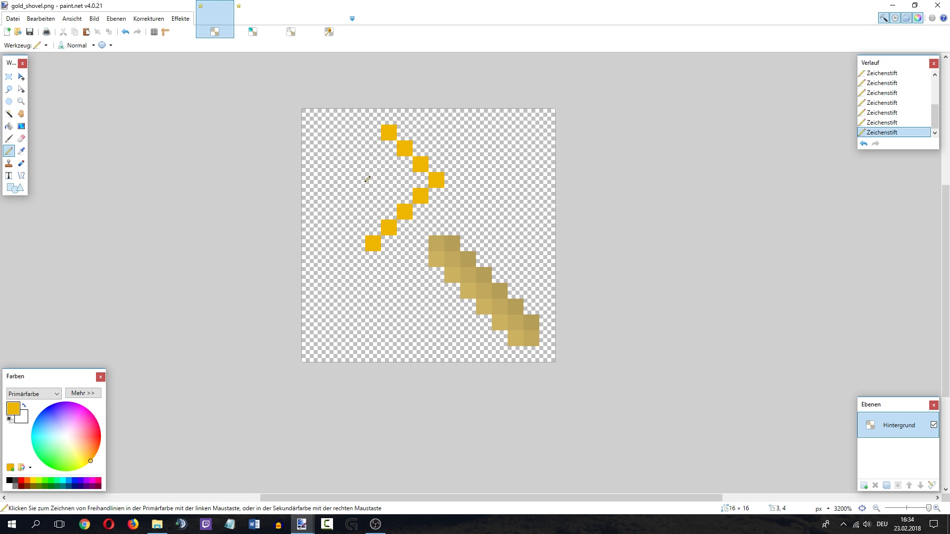
Continue the gold pixel outline around the blade's lower-left, left and upper-left edges until it is closed.
left_click(357, 227)
left_click(343, 210)
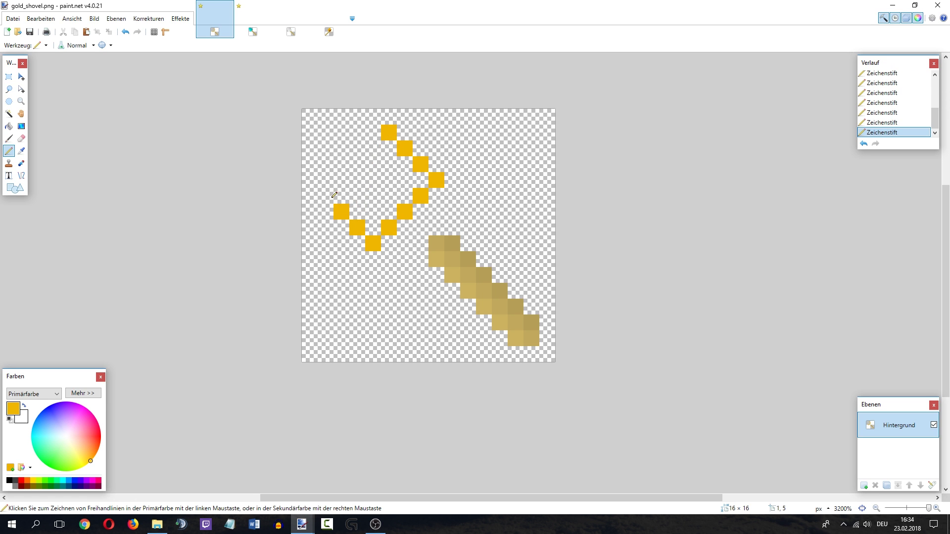
left_click_drag(332, 197, 330, 185)
left_click(372, 127)
left_click(358, 145)
left_click(342, 159)
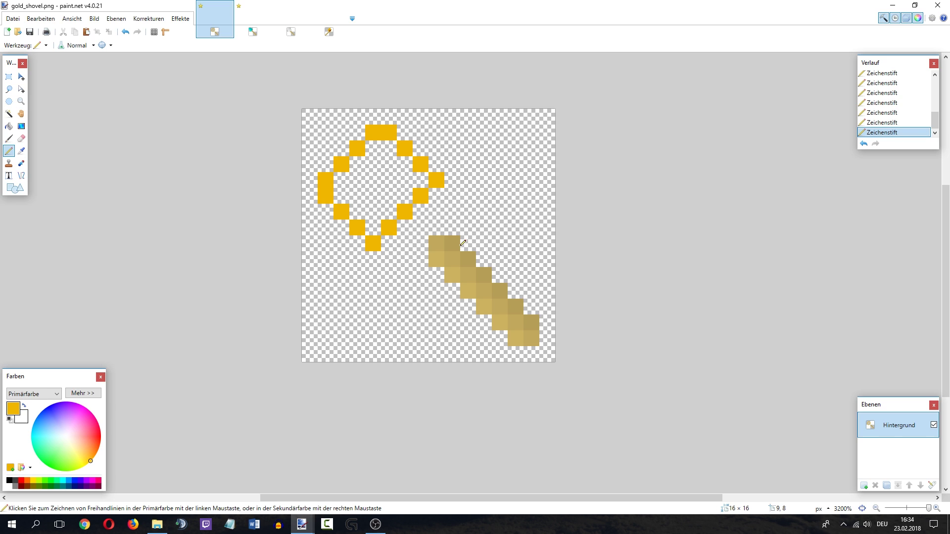
Undo the last two outline pixels and redraw the blade's upper-left corner one pixel further out, comparing it with diamond_shovel.png.
key("ctrl+z")
key("ctrl+z")
left_click(326, 165)
left_click(341, 149)
left_click(358, 134)
scroll(380, 178, "down", 3)
scroll(380, 188, "up", 3)
left_click(257, 32)
left_click(213, 30)
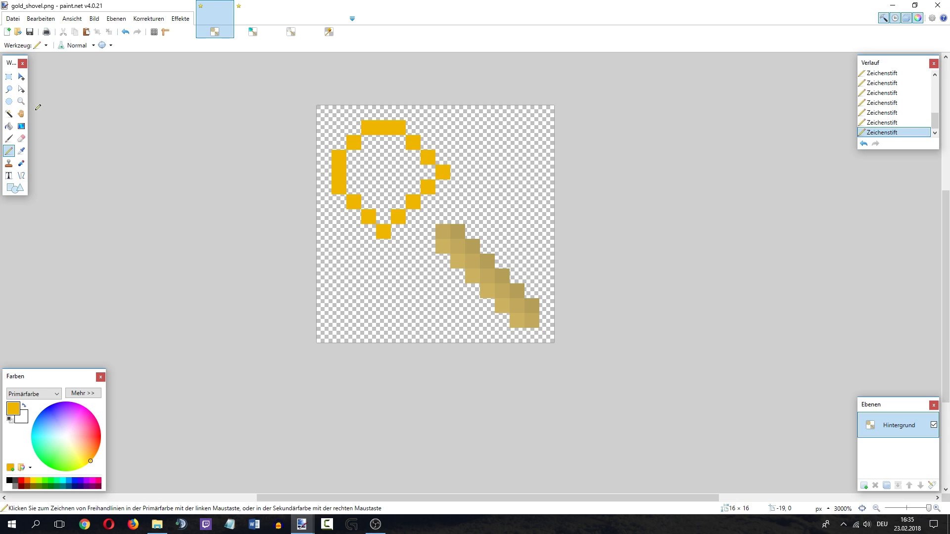
Extend the handle one pixel diagonally toward the blade by pasting a copy of its upper end, and deselect it.
left_click(9, 76)
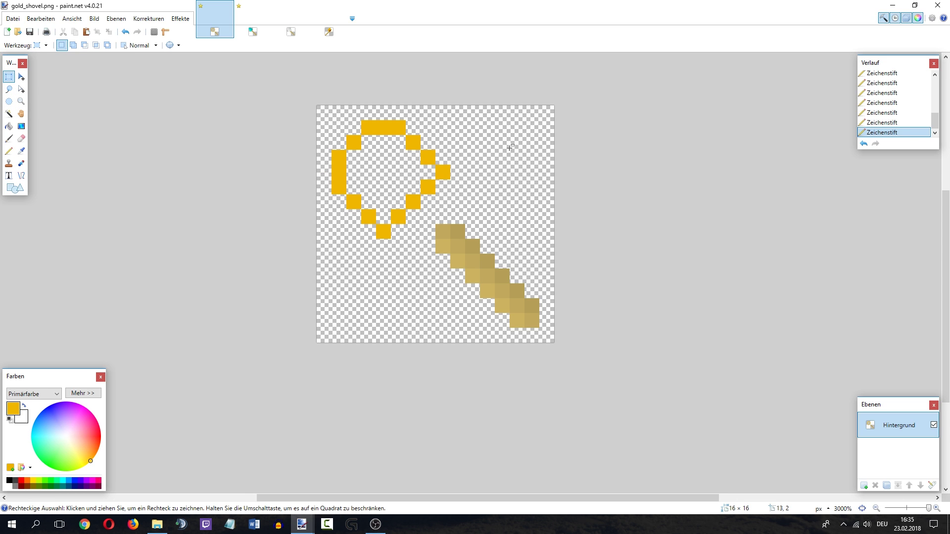
scroll(513, 145, "up", 1)
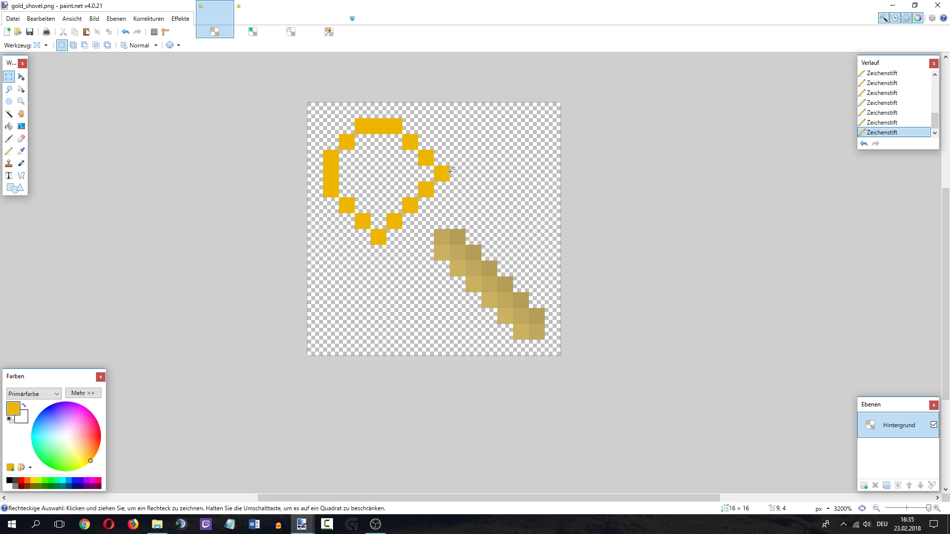
key("k")
key("s")
mouse_move(442, 235)
left_mouse_down()
mouse_move(461, 263)
mouse_move(473, 262)
mouse_move(439, 243)
left_mouse_up()
key("ctrl+v")
key("s")
left_click(429, 209)
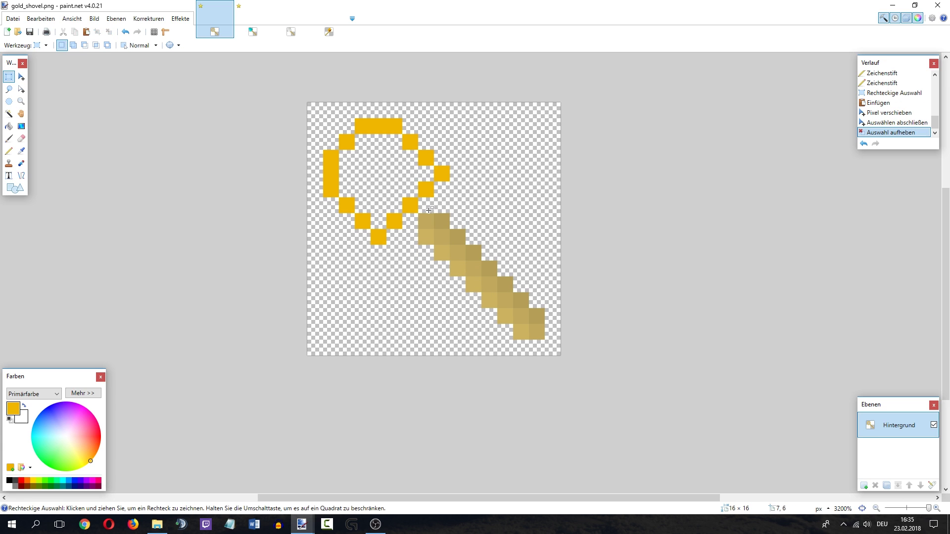
Sample the handle's brown shades and draw a dark and a light pixel on either side of the joint with the blade.
key("k")
left_click(427, 219)
key("p")
left_click(427, 205)
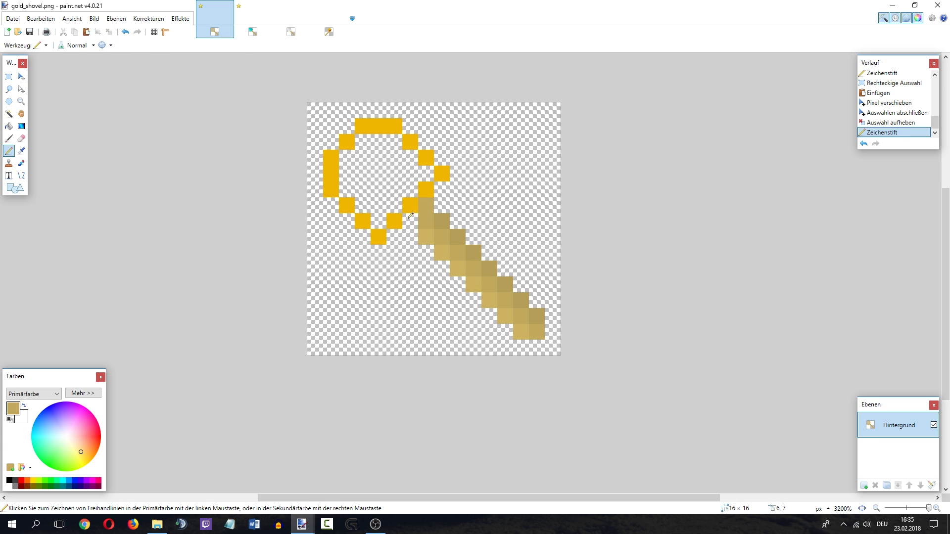
left_click(442, 220)
left_click(415, 219)
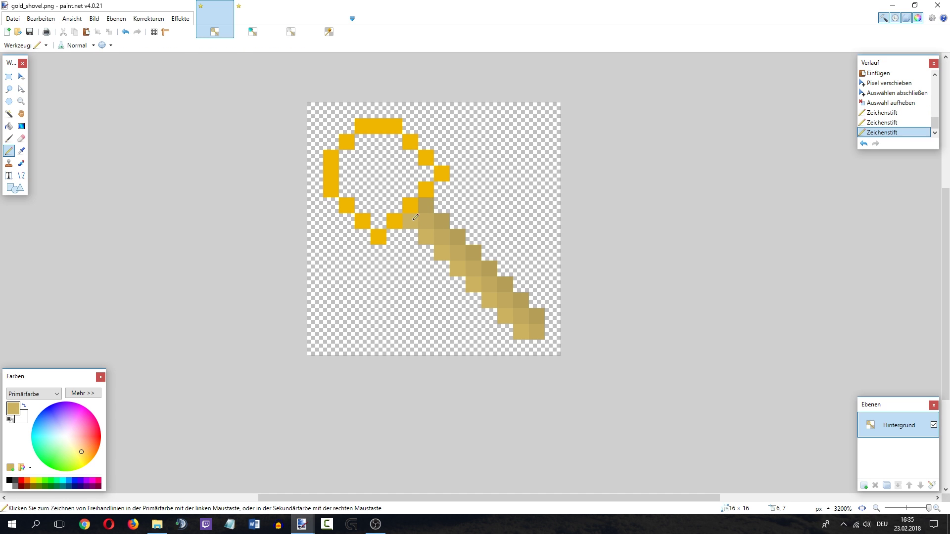
Copy the 2 × 2 red gem from the axe head in gold_axe.png.
left_click(328, 31)
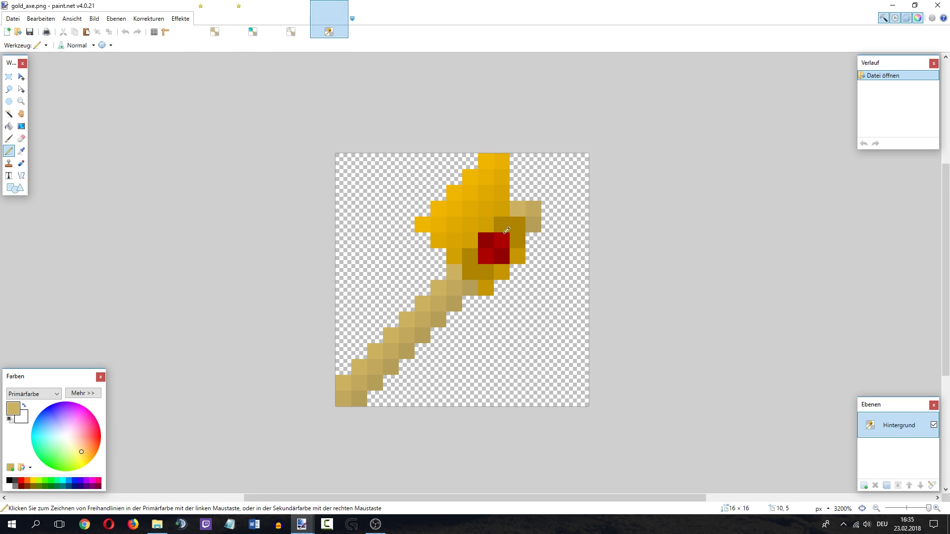
scroll(493, 309, "up", 2)
scroll(492, 309, "down", 3)
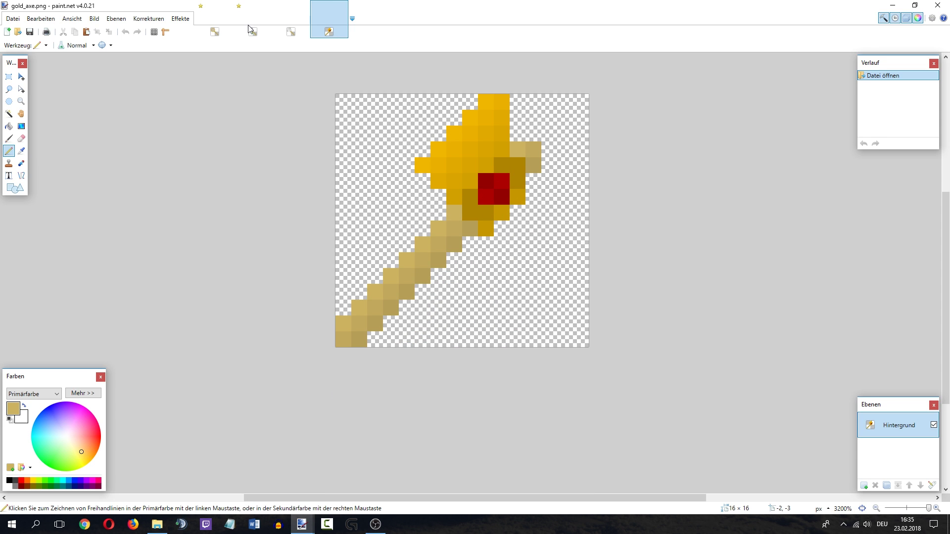
key("s")
left_click_drag(483, 178, 508, 201)
key("ctrl+c")
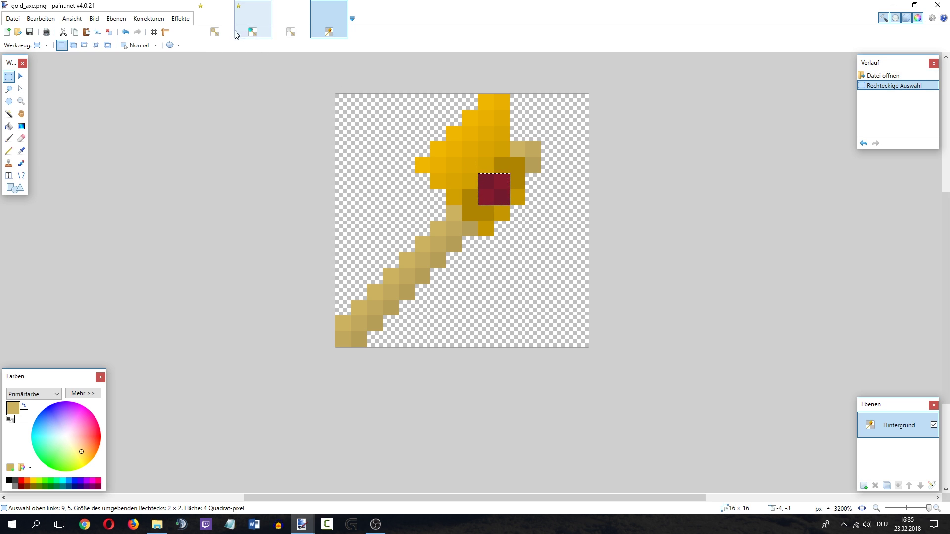
Paste the red gem into gold_shovel.png over the joint between blade and handle, and deselect it.
left_click(214, 31)
key("ctrl+v")
left_click_drag(462, 206, 416, 227)
key("s")
key("ctrl+d")
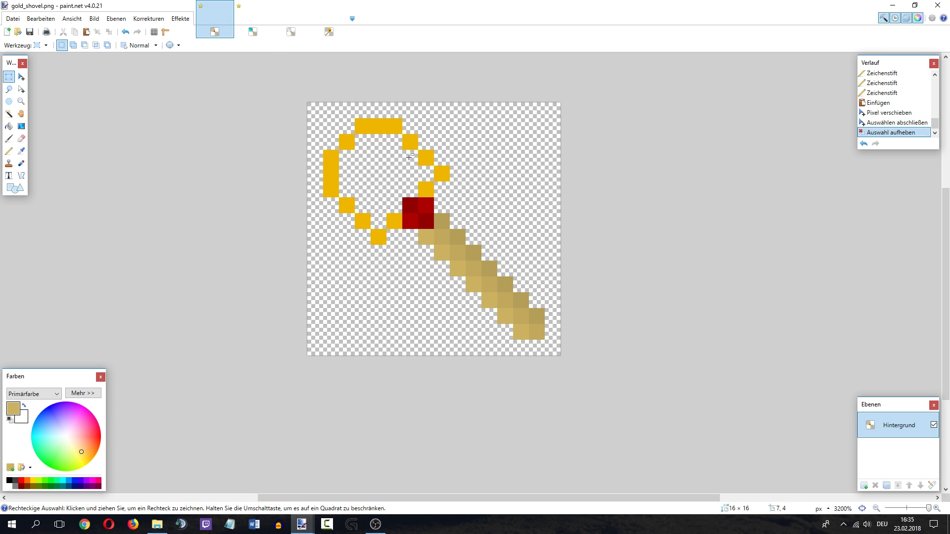
Compare the handle ends in gold_axe.png, diamond_shovel.png and iron_shovel.png with the one in gold_shovel.png.
left_click(330, 21)
left_click(234, 23)
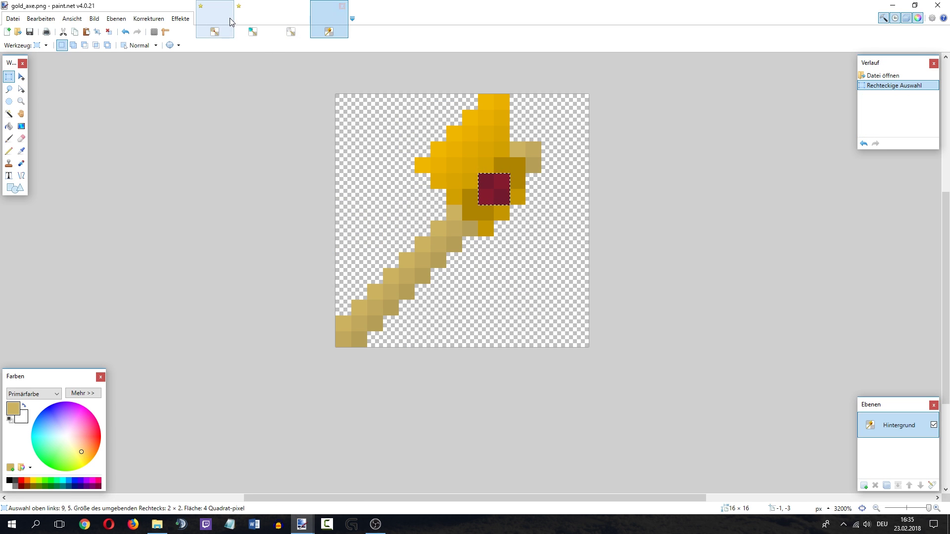
left_click(248, 22)
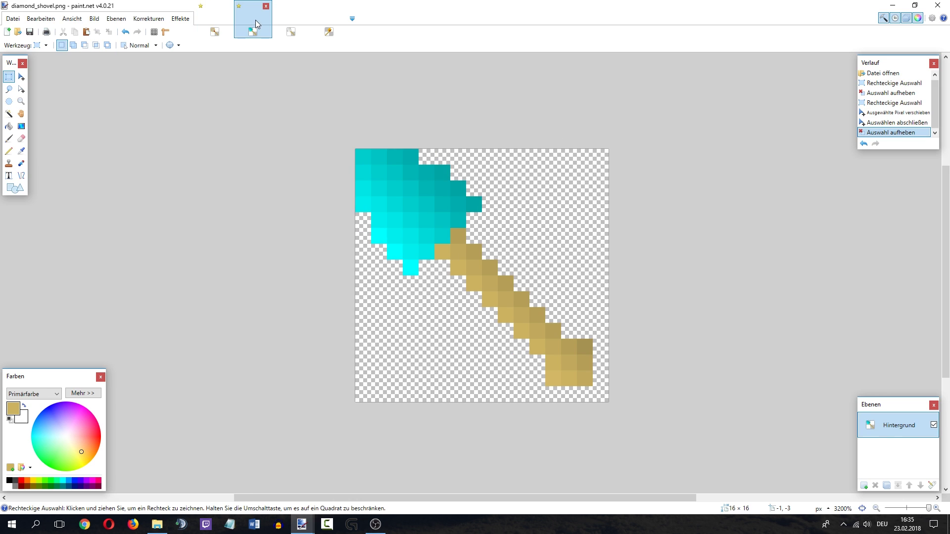
left_click(298, 28)
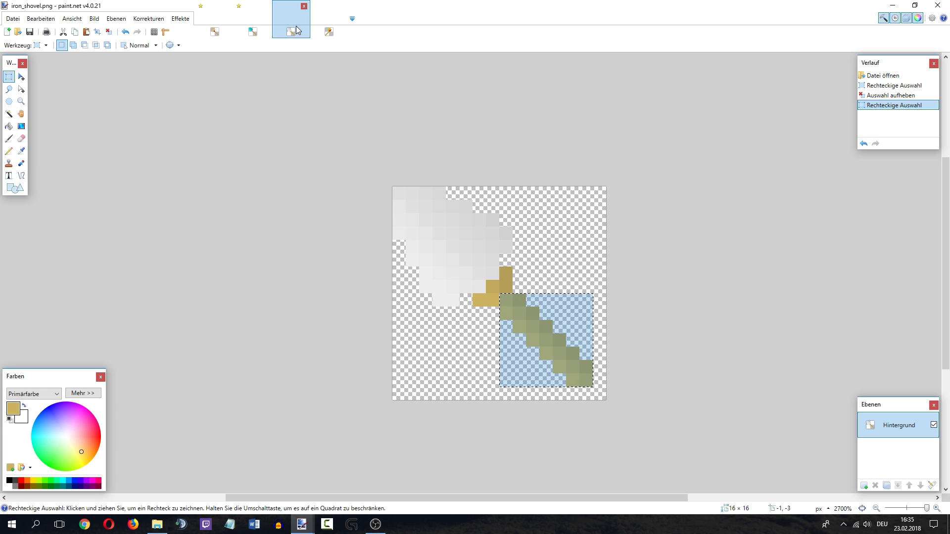
left_click(464, 282)
left_click(221, 22)
left_click_drag(525, 320, 540, 334)
left_click(540, 315)
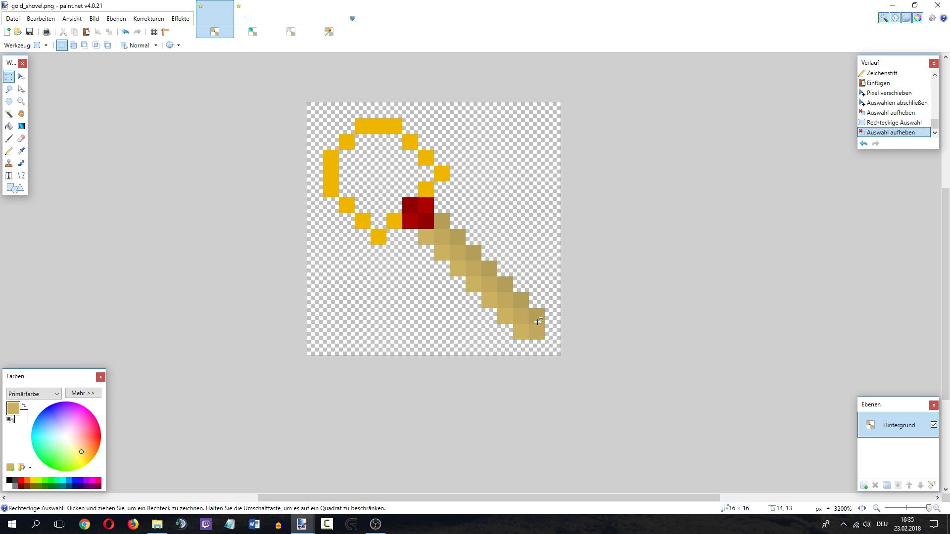
Draw dark brown pixels on both sides of the handle's lower end and delete the surplus pixels at its outer corner.
key("p")
left_click(537, 320, "ctrl")
left_click(538, 302)
mouse_move(553, 301)
left_mouse_down()
mouse_move(507, 338)
mouse_move(514, 365)
left_mouse_up()
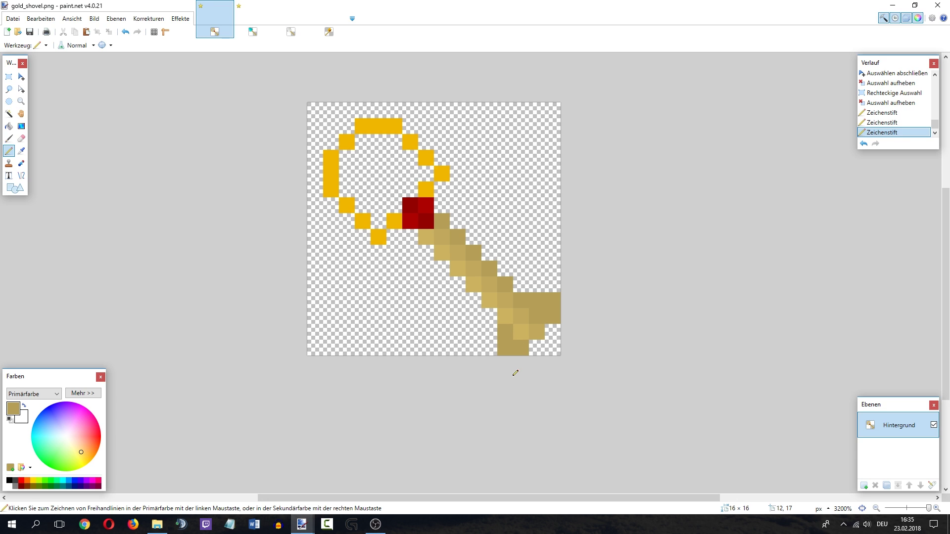
key("s")
mouse_move(547, 311)
left_mouse_down()
mouse_move(557, 338)
mouse_move(517, 348)
left_mouse_up()
key("Delete")
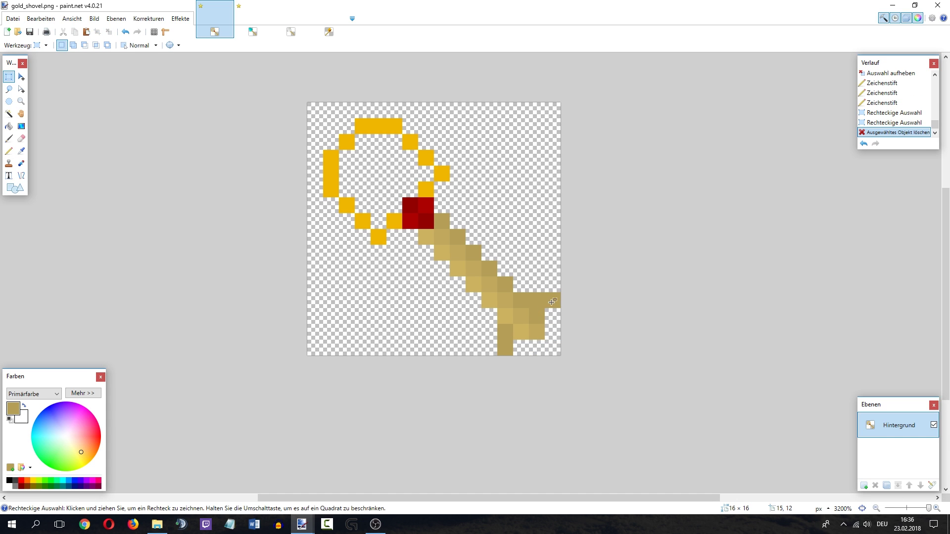
Add one dark brown pixel above the handle end's upper prong and one to the left of its lower prong.
key("p")
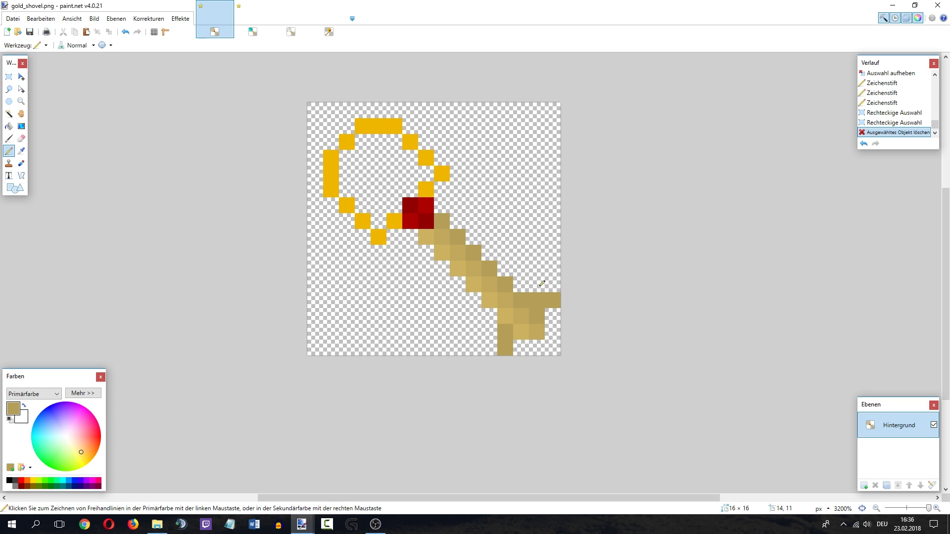
left_click(538, 284)
left_click(492, 331)
scroll(517, 320, "down", 3)
scroll(517, 320, "down", 3)
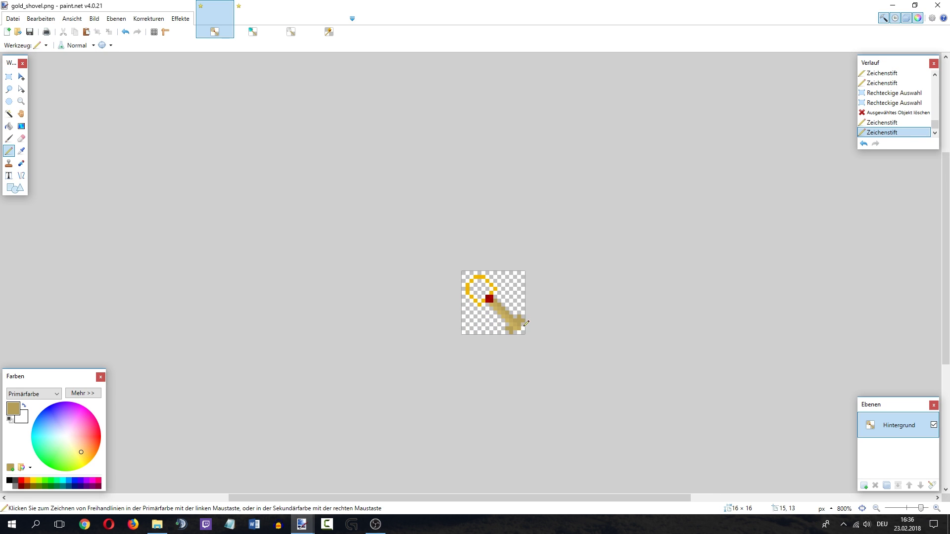
Delete the single corner pixel between the two prongs at the handle's lower end and check the shape at reduced size.
scroll(524, 329, "up", 3)
key("s")
left_click_drag(539, 322, 526, 322)
key("Delete")
scroll(523, 326, "down", 5)
scroll(509, 341, "up", 2)
scroll(519, 337, "up", 3)
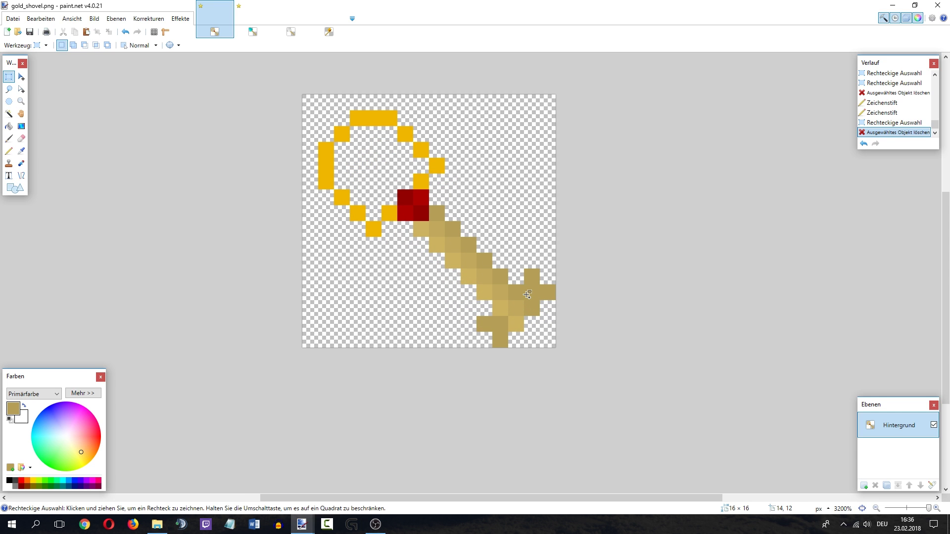
Show the extended colour values, sample the handle's light brown, set its brightness to 78 and repaint the lower prong's inner pixel.
key("k")
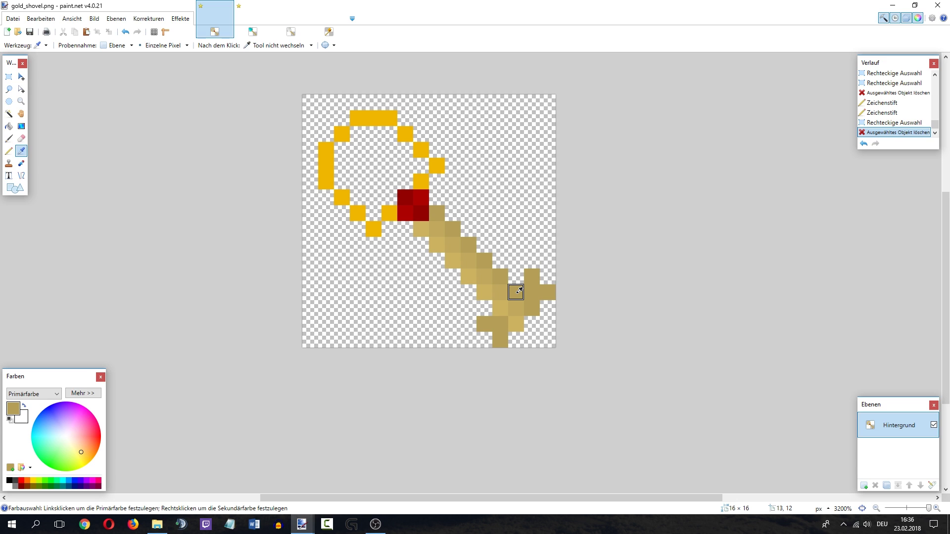
left_click(82, 393)
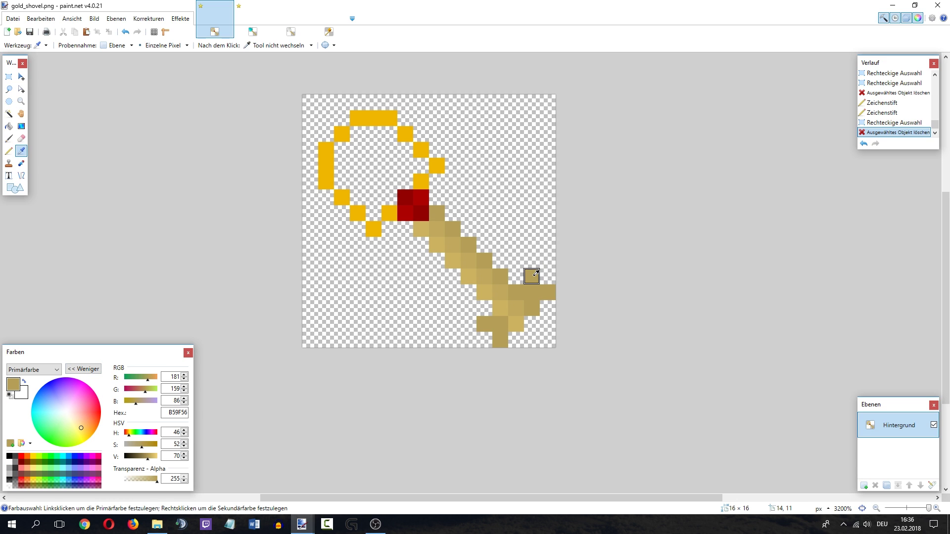
left_click(500, 308)
left_click(185, 459)
left_click(184, 458)
left_click(8, 151)
left_click(503, 318)
Repaint the lower prong's inner pixel lighter, first at brightness 81 and finally at 83.
key("Up")
key("Up")
key("Up")
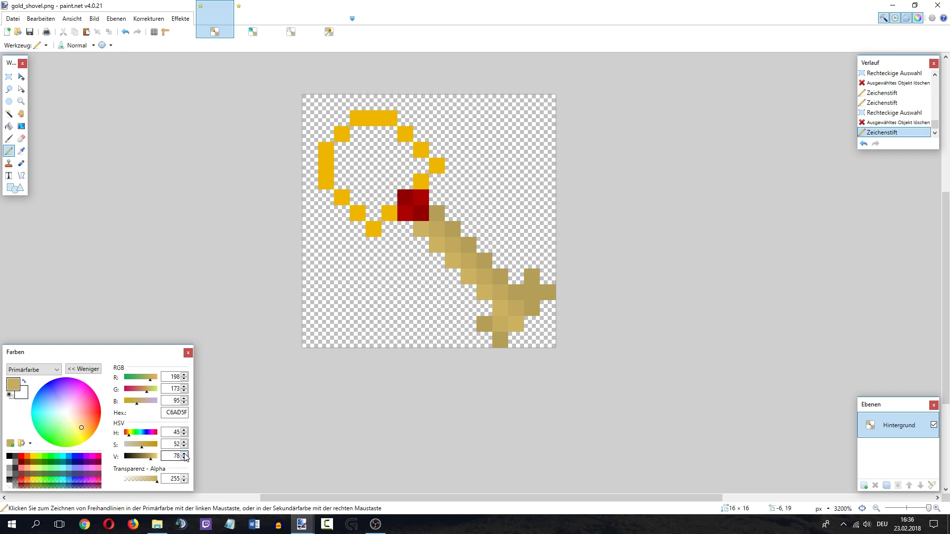
left_click(505, 319)
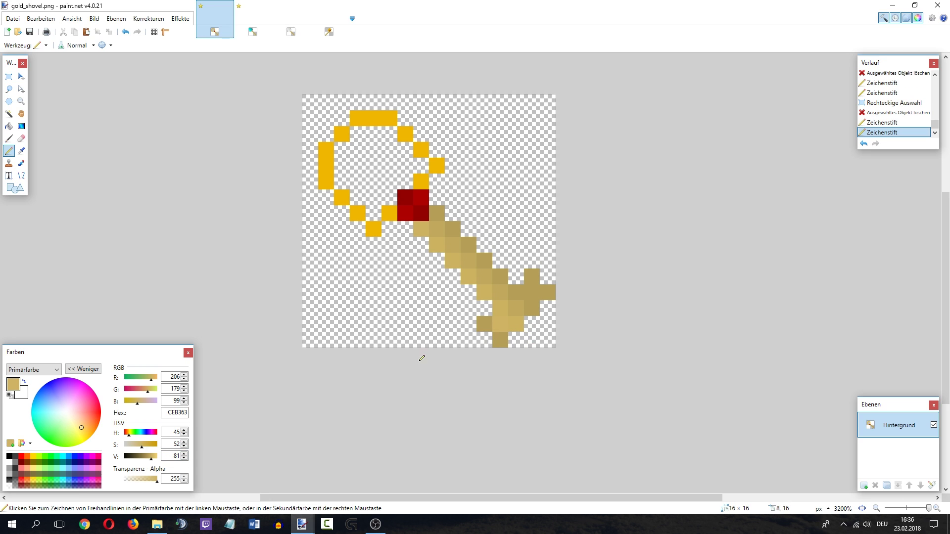
left_click(184, 454)
left_click(184, 454)
left_click(495, 330)
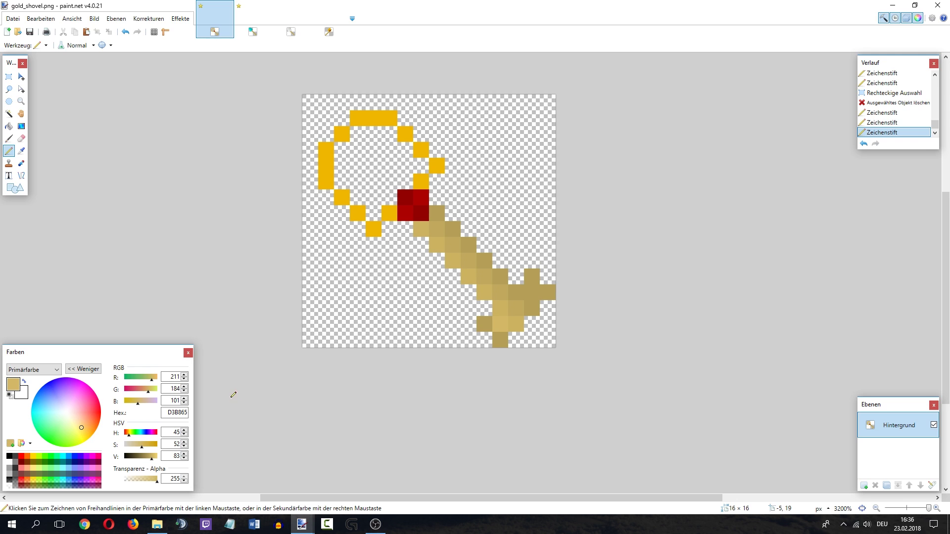
Set the brown's brightness to 85 and repaint the two outer tip pixels of the lower prong.
left_click(185, 453)
left_click(184, 453)
left_click(502, 341)
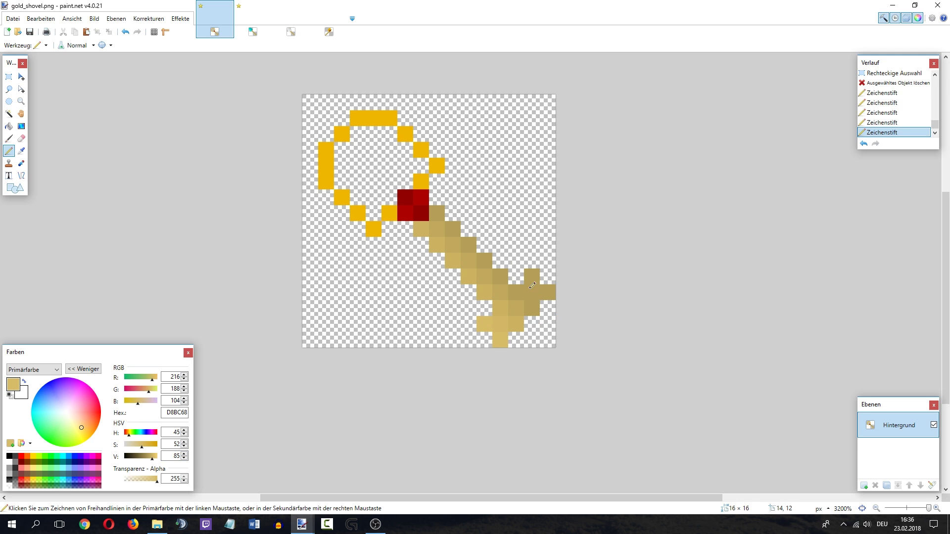
Sample the dark brown of the upper prong, set its brightness to 73 and repaint that prong's inner pixel.
key("k")
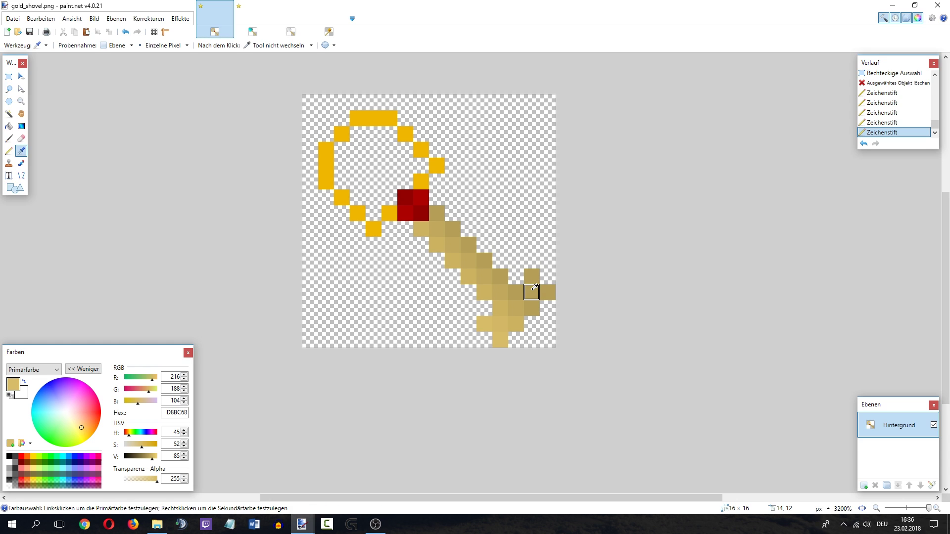
left_click(532, 288)
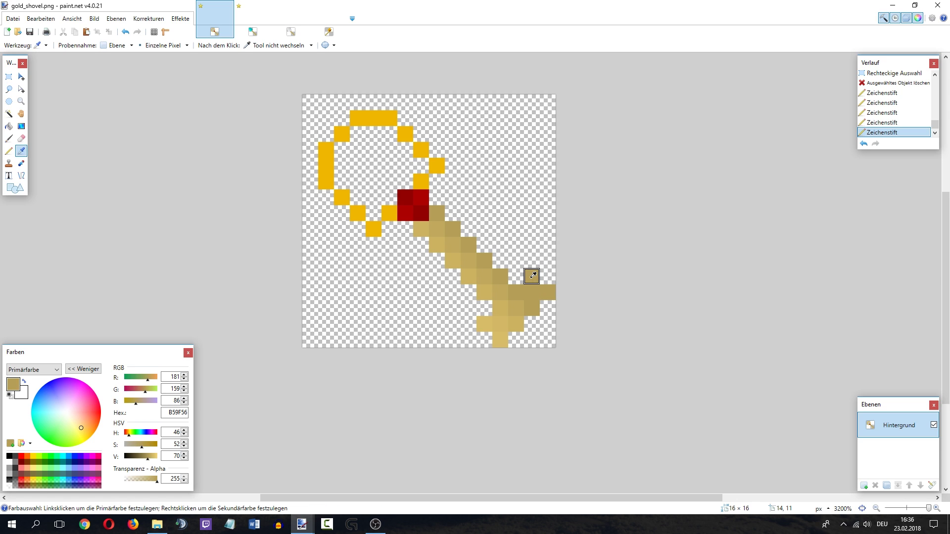
left_click(184, 459)
left_click(184, 459)
left_click(184, 454)
left_click(9, 151)
left_click(184, 454)
left_click(184, 454)
left_click(528, 287)
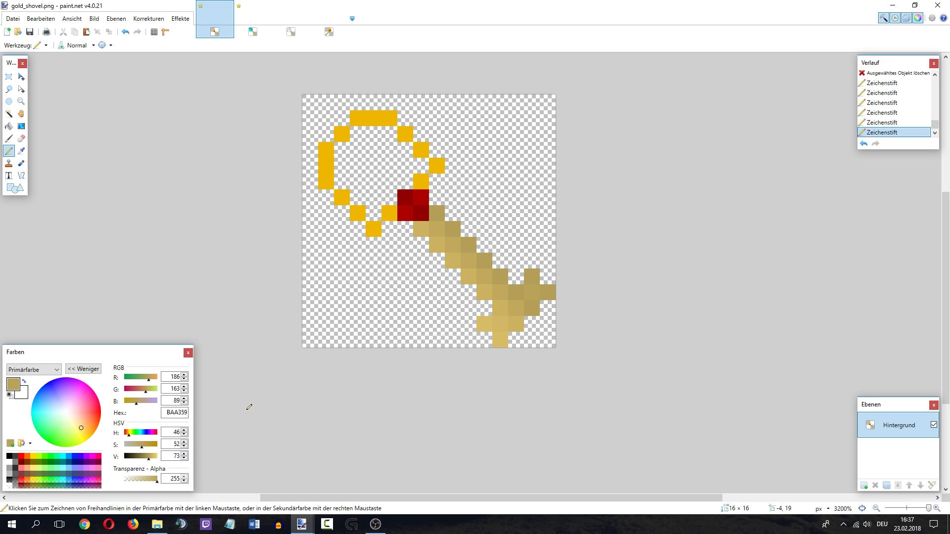
Raise the brown's brightness to 76 and repaint the handle pixels next to the upper prong's inner pixel.
left_click(184, 454)
left_click_drag(531, 304, 516, 292)
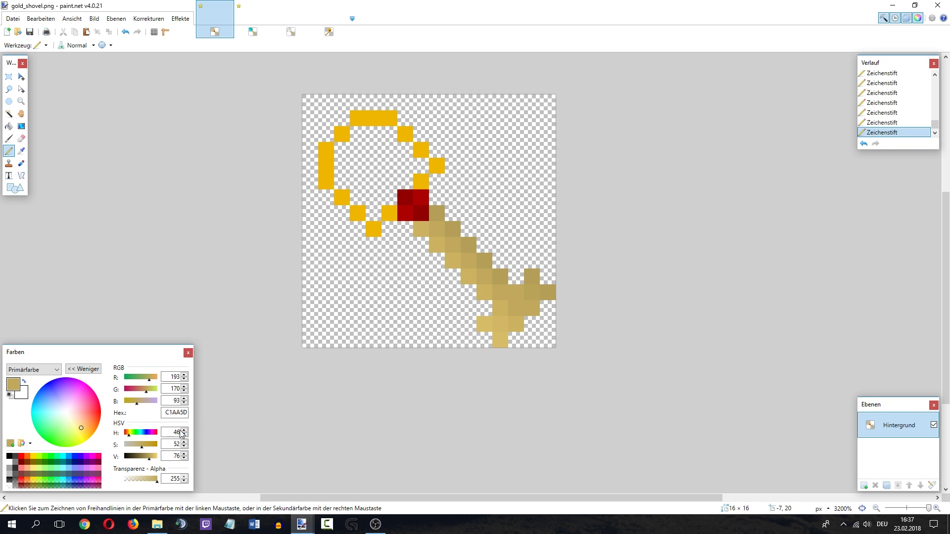
Sample the brown of the upper prong's inner pixel again and set its brightness to 73.
double_click(185, 458)
key("k")
left_click(535, 292)
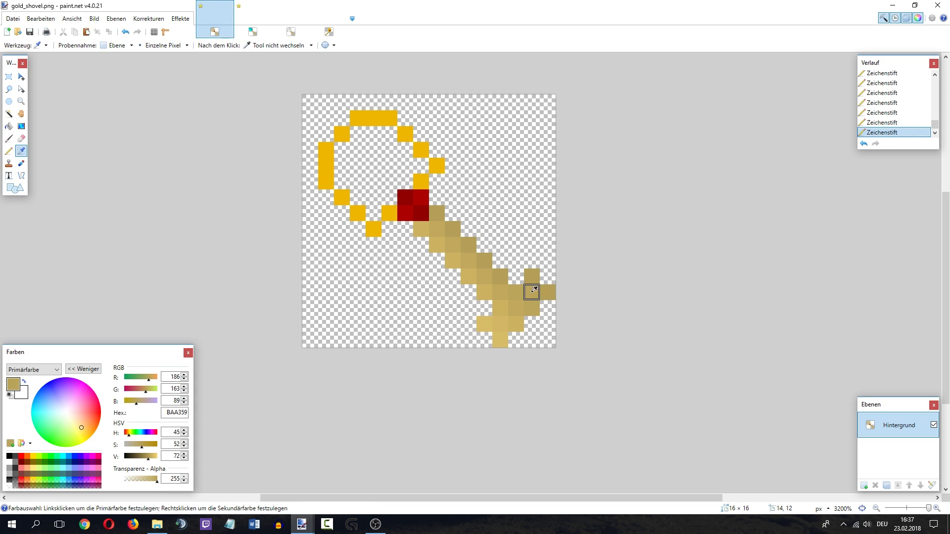
left_click(184, 453)
key("p")
scroll(565, 301, "down", 3)
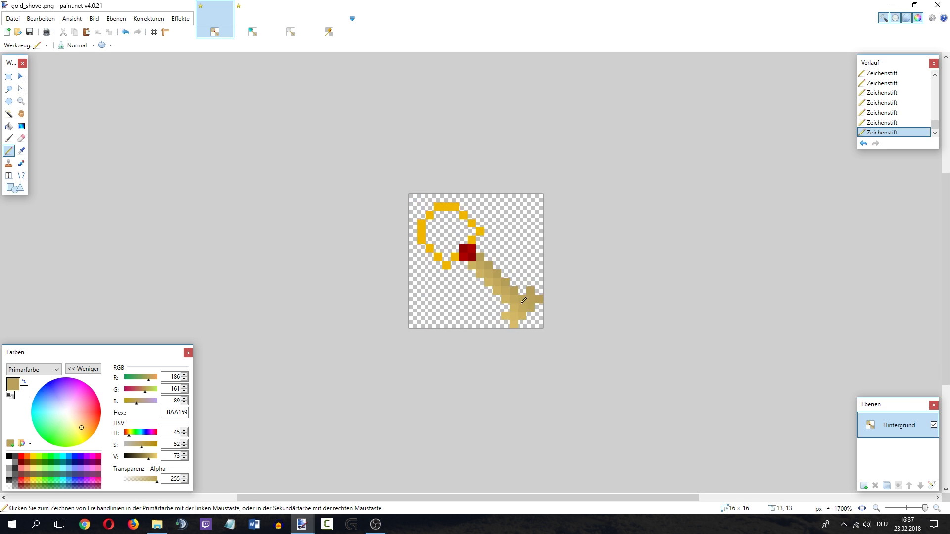
scroll(487, 313, "up", 3)
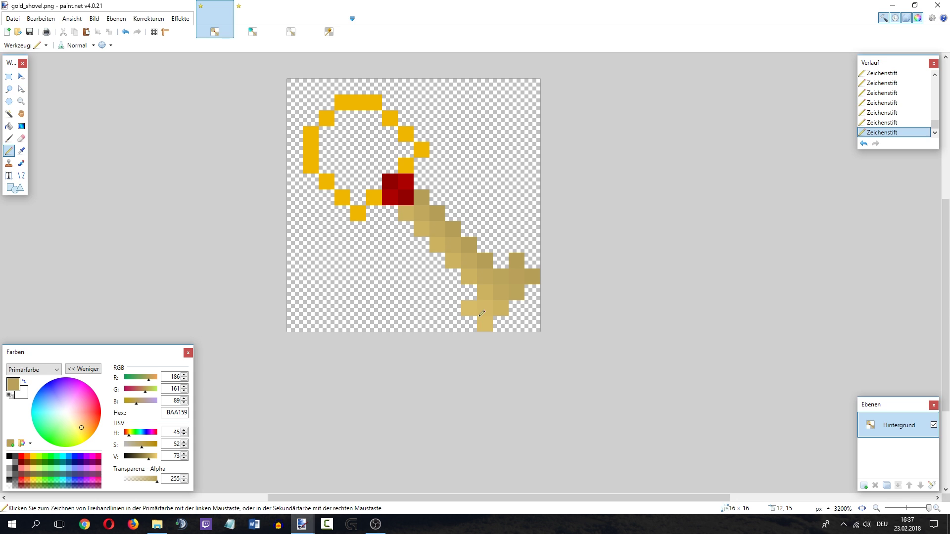
Sample the light brown at the lower prong and repaint the prong's inner pixel at brightness 81.
key("k")
left_click(483, 310)
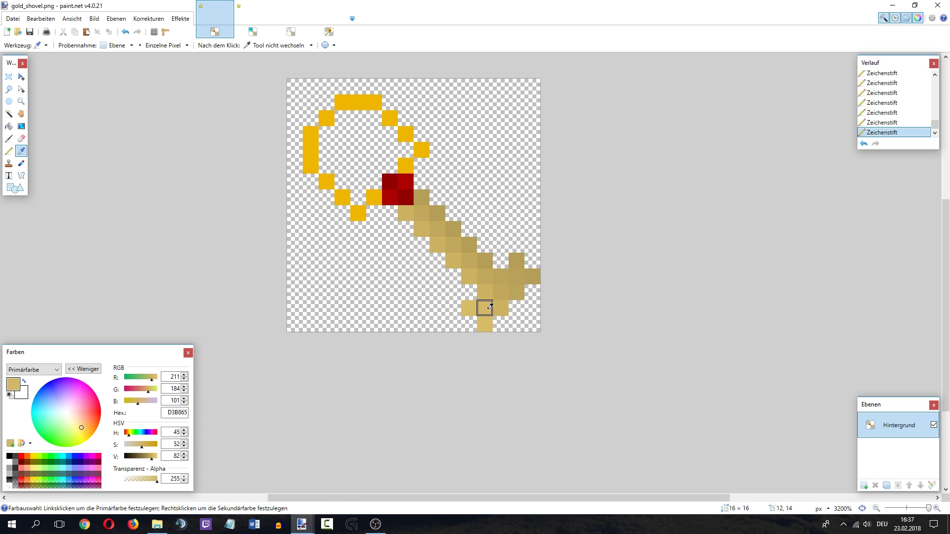
key("p")
left_click(184, 454)
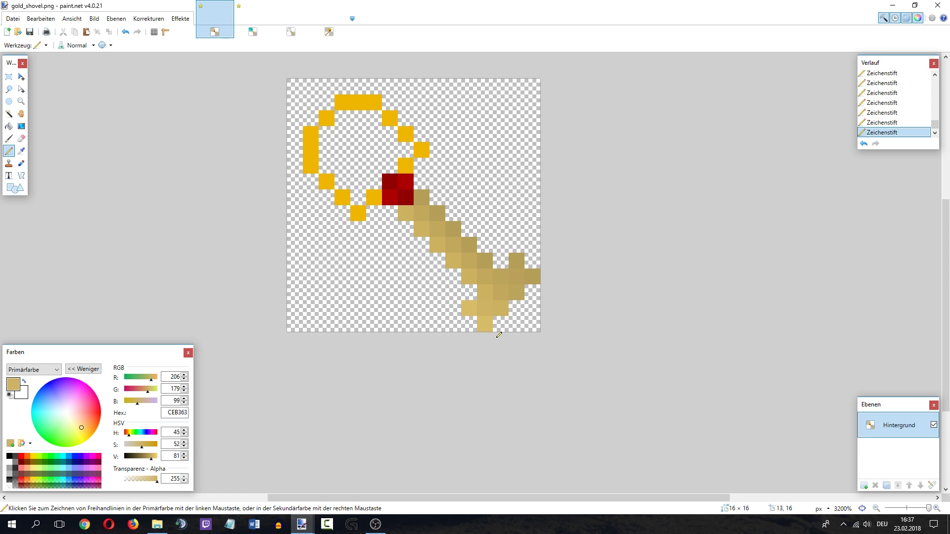
left_click(184, 458)
key("k")
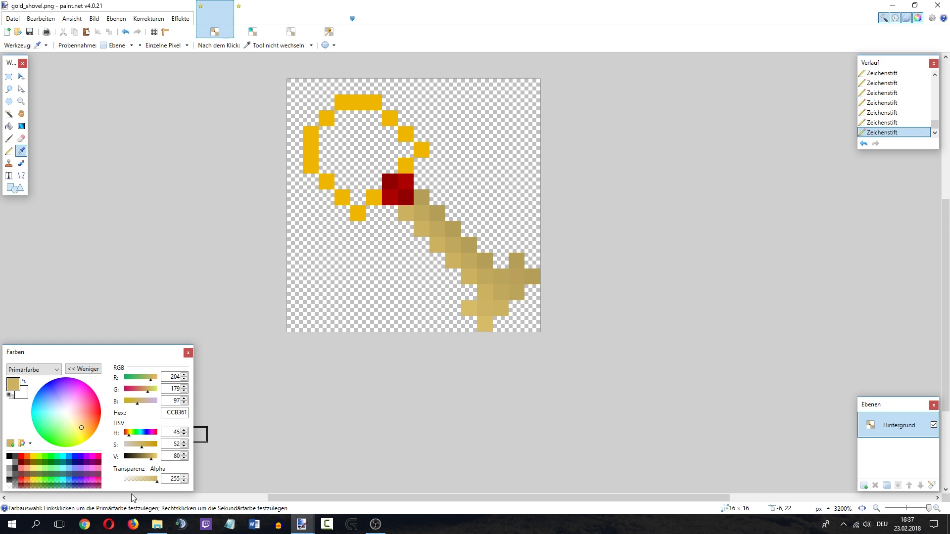
left_click(184, 454)
left_click(9, 150)
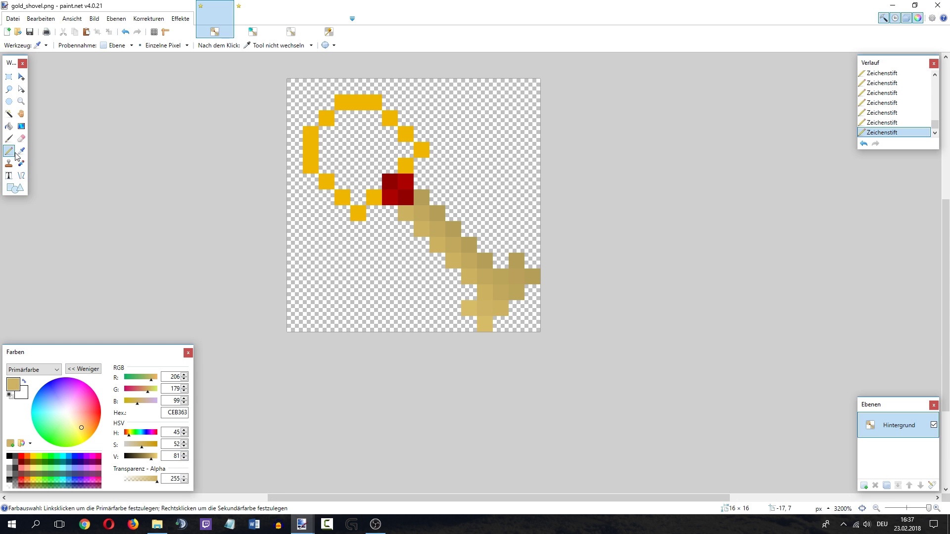
left_click(489, 307)
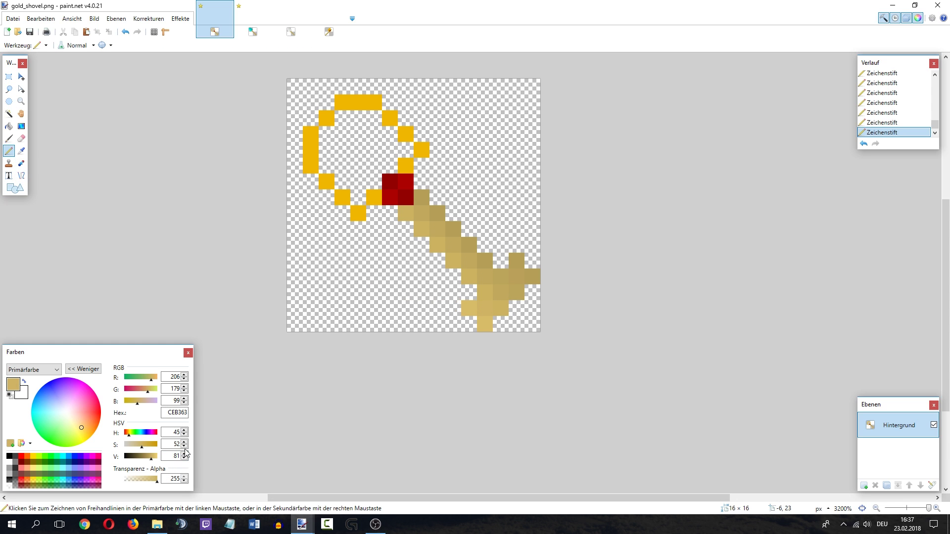
Sample the light brown beside the lower prong's inner pixel, raise its brightness to 83 and repaint the prong's outer tip.
key("k")
left_click(500, 307)
left_click(185, 454)
left_click(184, 454)
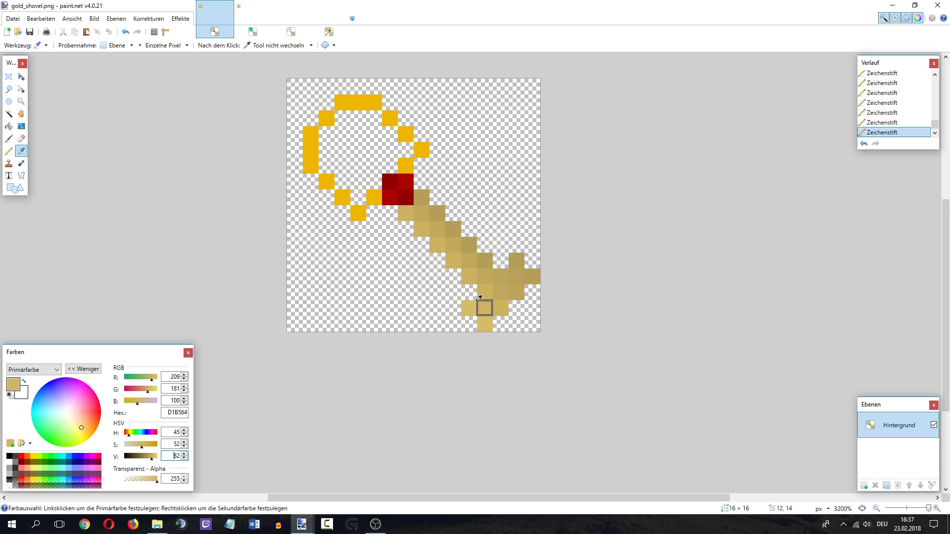
left_click(8, 150)
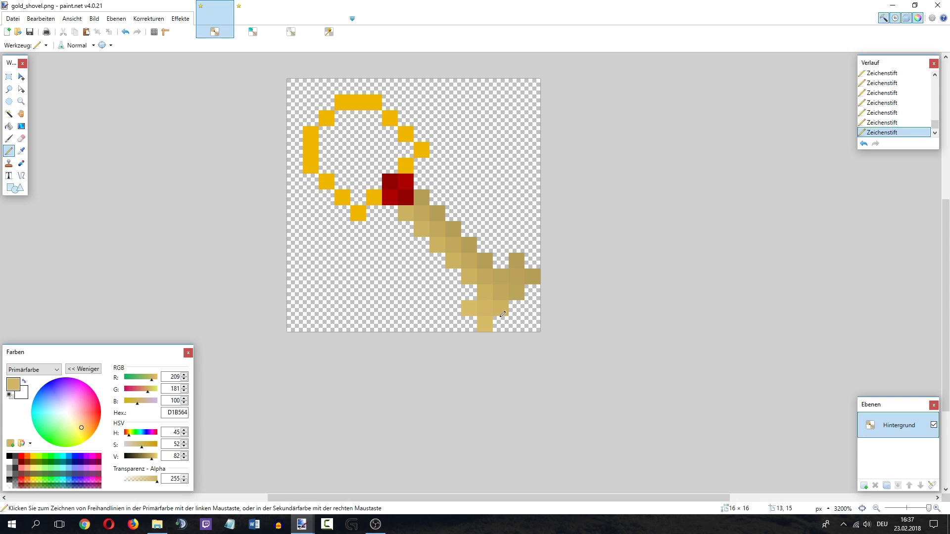
left_click(185, 454)
left_click(482, 321)
scroll(450, 246, "down", 6)
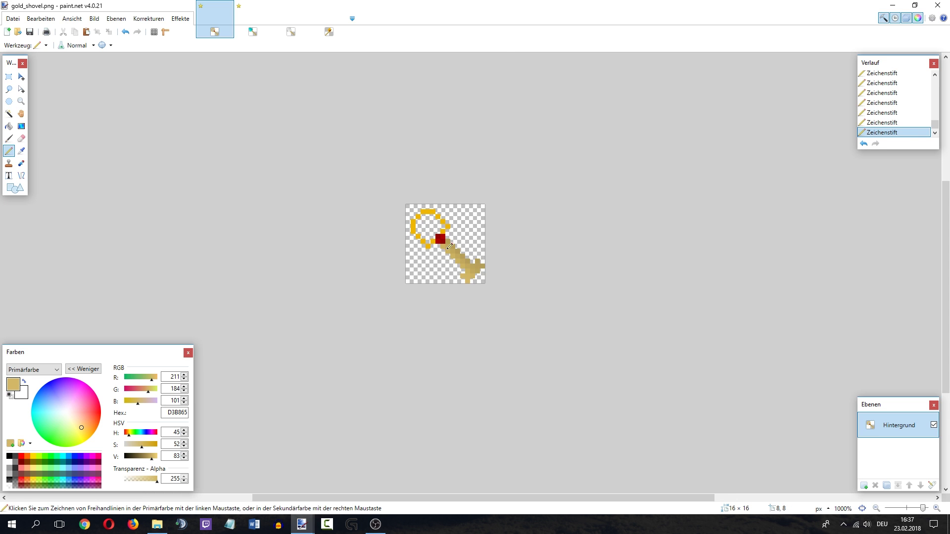
scroll(450, 245, "up", 6)
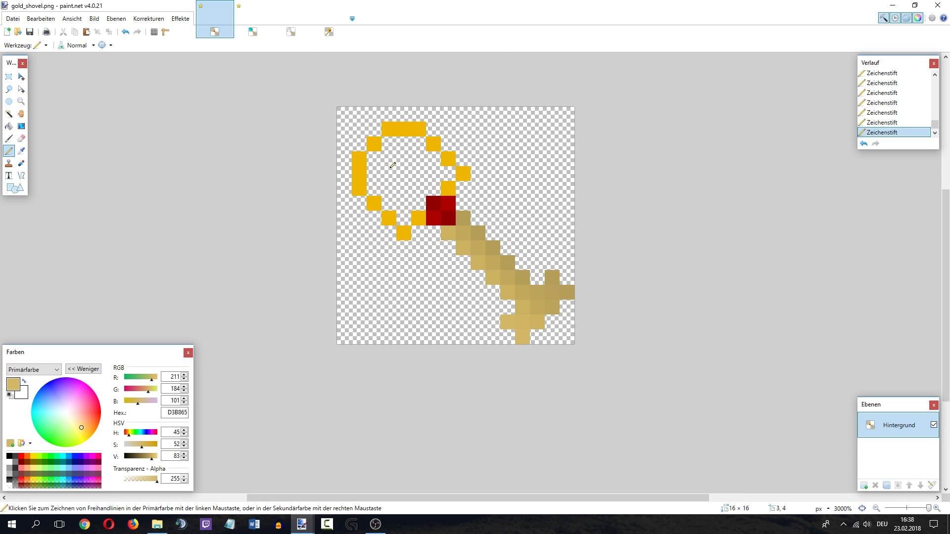
Check the diamond shovel, then clear the selection in the gold axe texture and sample the dark gold C69700 beside its gem.
left_click(259, 35)
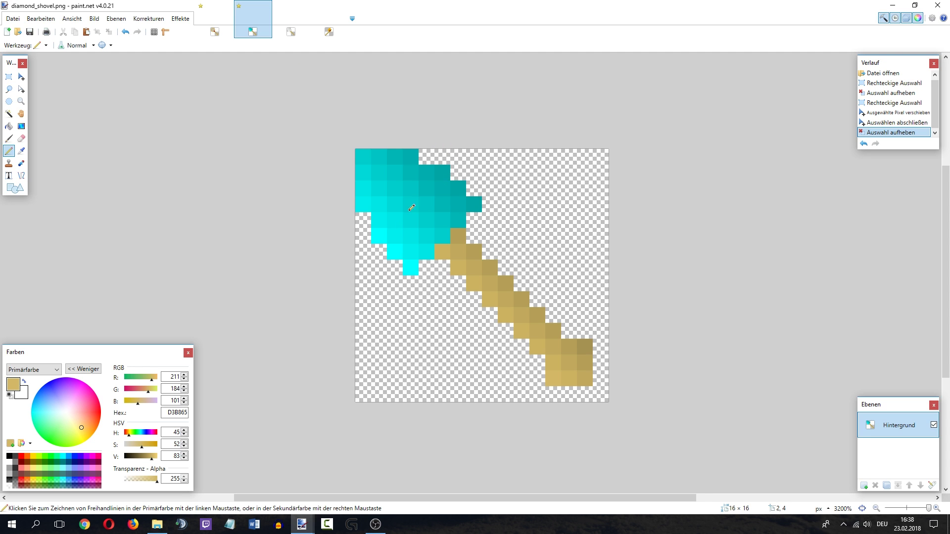
left_click(334, 33)
key("s")
key("ctrl+d")
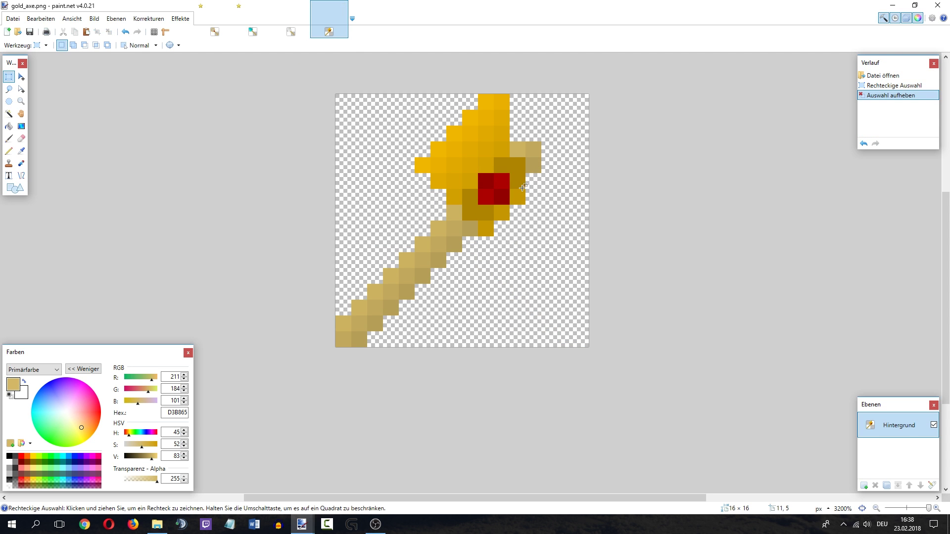
key("k")
left_click(520, 193)
key("p")
left_click(214, 28)
left_click(330, 27)
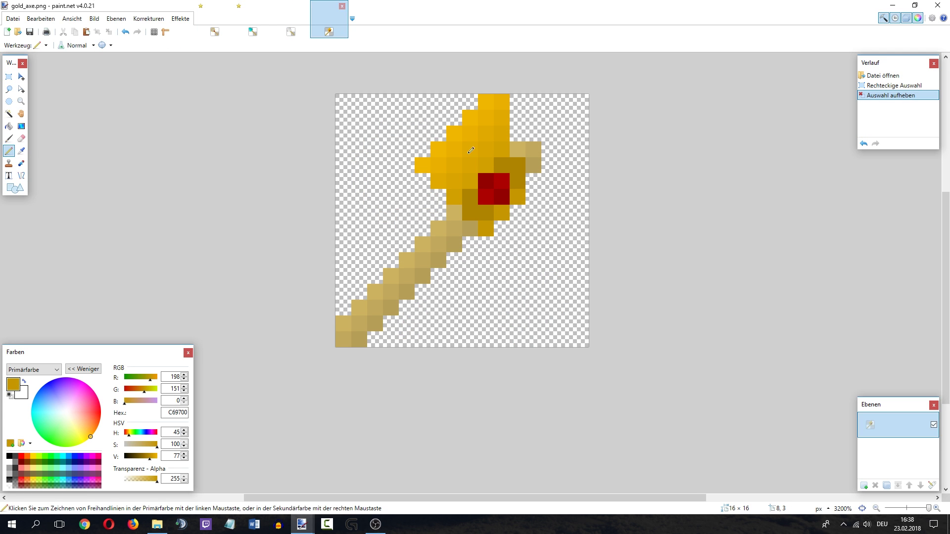
Sample gold EAAF00 from the gold axe's blade and paint the diagonal just inside the shovel blade's lower-left outline.
key("k")
left_click(457, 150)
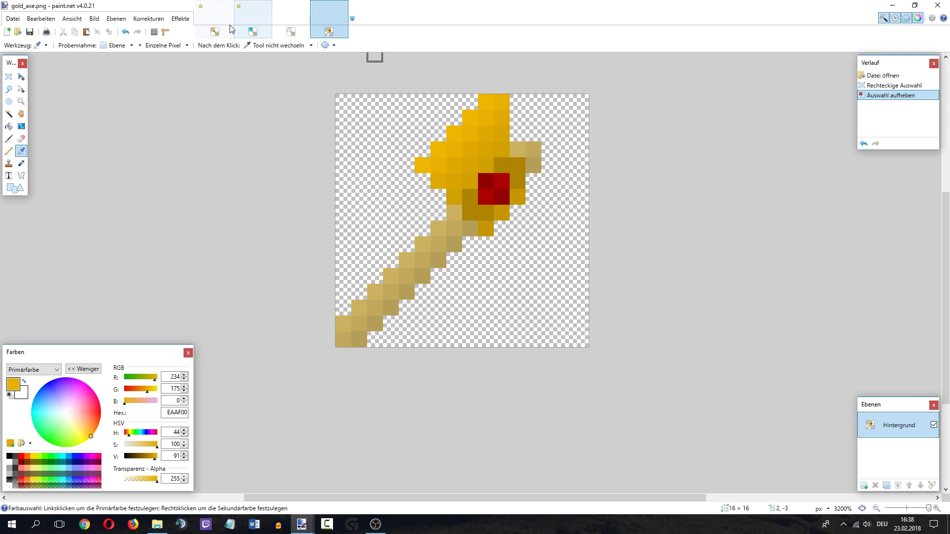
key("ctrl+Tab")
key("p")
left_click(408, 220)
left_click(390, 203)
left_click(374, 184)
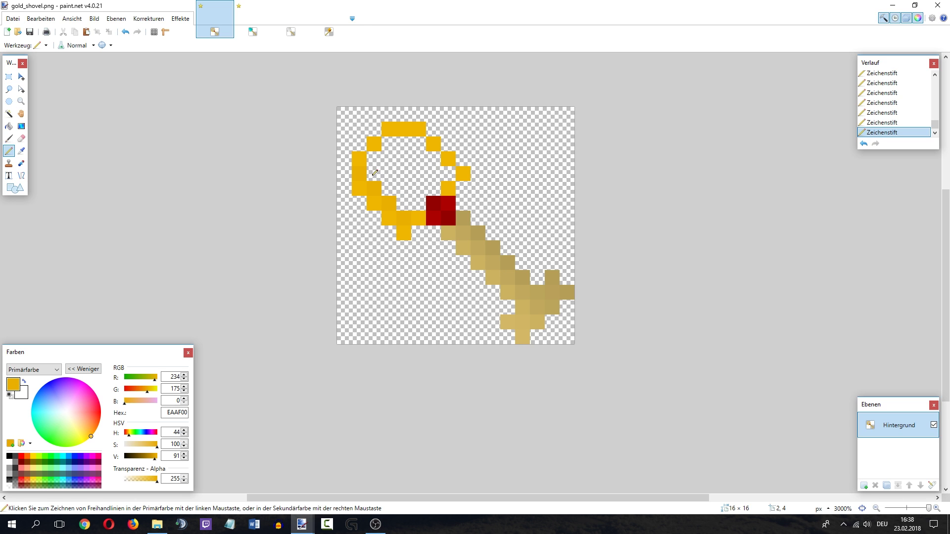
Sample gold E0AA00 from the gold axe and paint the next four-pixel diagonal inward on the shovel blade.
left_click(346, 6)
key("k")
left_click(455, 163)
left_click(215, 20)
key("p")
left_click(403, 203)
left_click(389, 189)
left_click(374, 174)
left_click(359, 158)
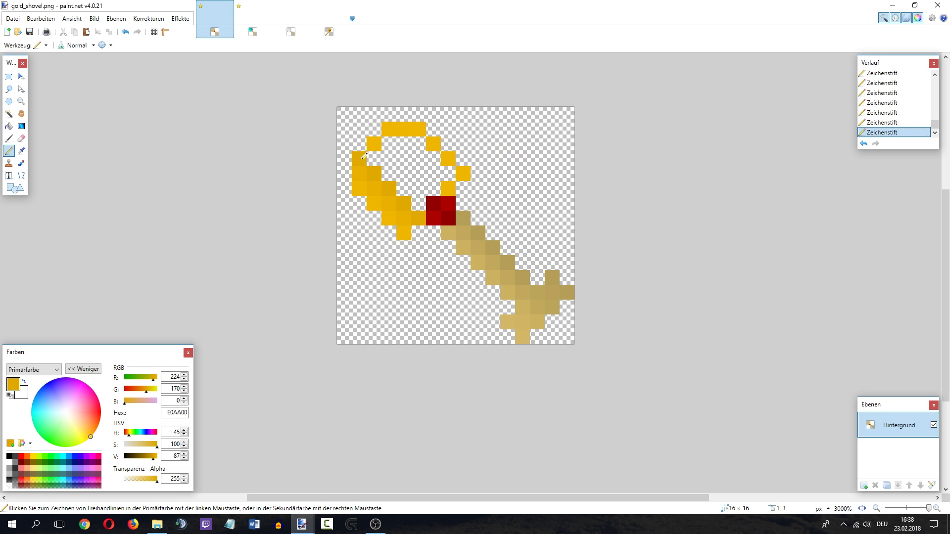
Sample gold D9A500 from the gold axe and paint another four-pixel diagonal beside the E0AA00 one on the shovel blade.
left_click(319, 27)
key("k")
left_click(469, 163)
left_click(215, 20)
key("p")
left_click(418, 203)
left_click(404, 189)
left_click(389, 174)
left_click(374, 159)
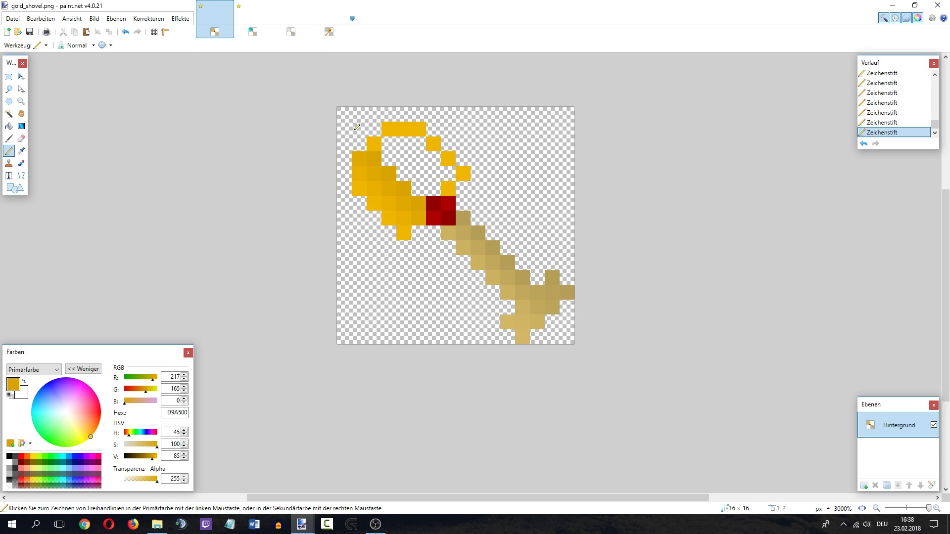
Sample gold D09F00 from the gold axe and paint the following diagonal from above the gem to the blade's upper-left outline.
left_click(252, 22)
left_click(329, 21)
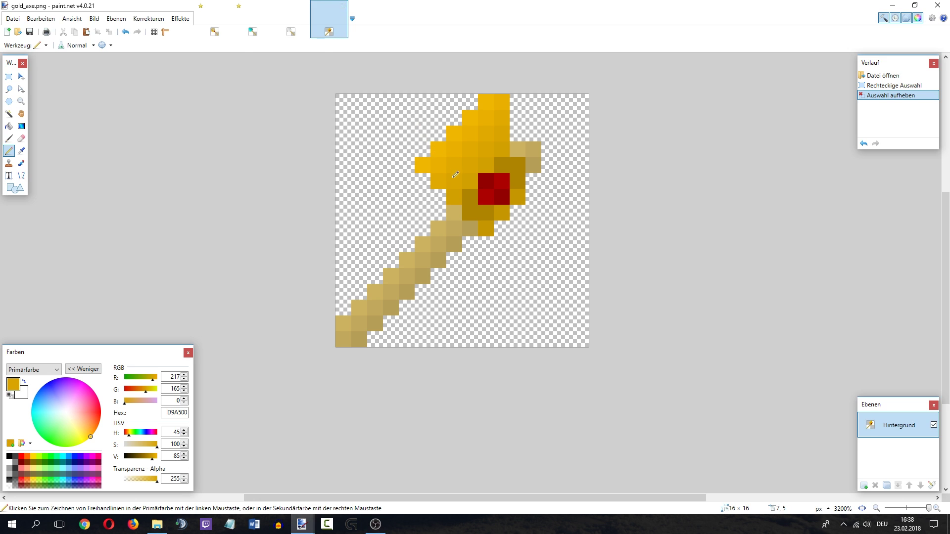
key("k")
left_click(470, 181)
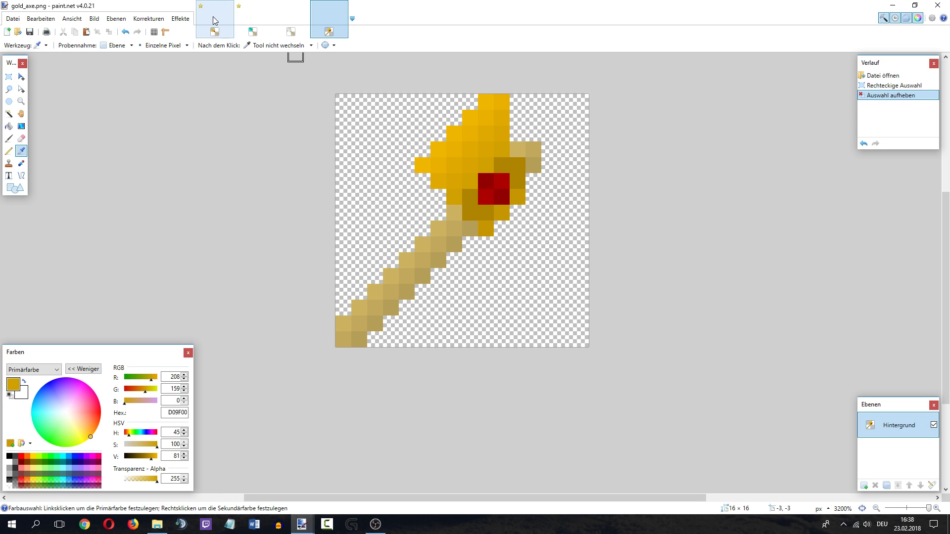
left_click(215, 21)
key("p")
left_click_drag(418, 188, 374, 144)
Sample dark gold C69700 from the gold axe and repaint four outline pixels along the shovel blade's upper-right edge.
left_click(329, 32)
key("k")
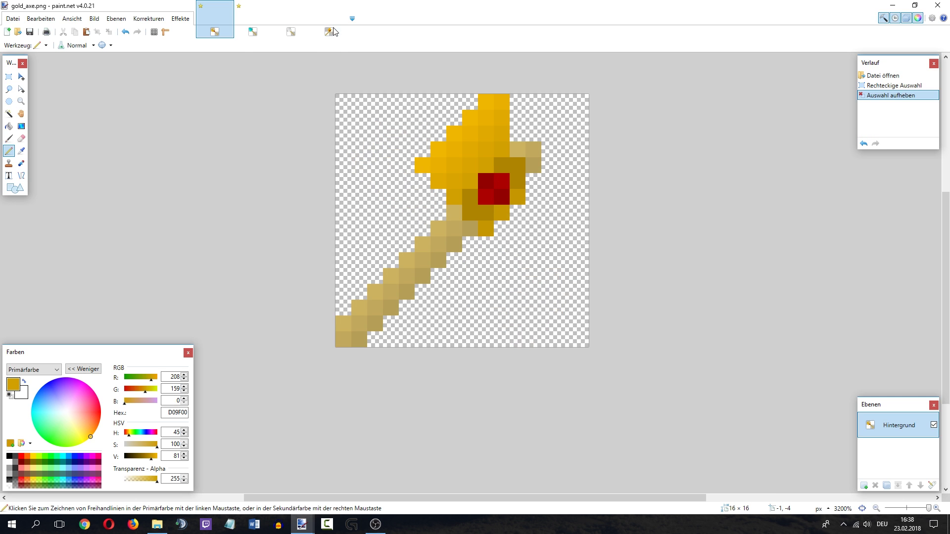
left_click(505, 212)
key("p")
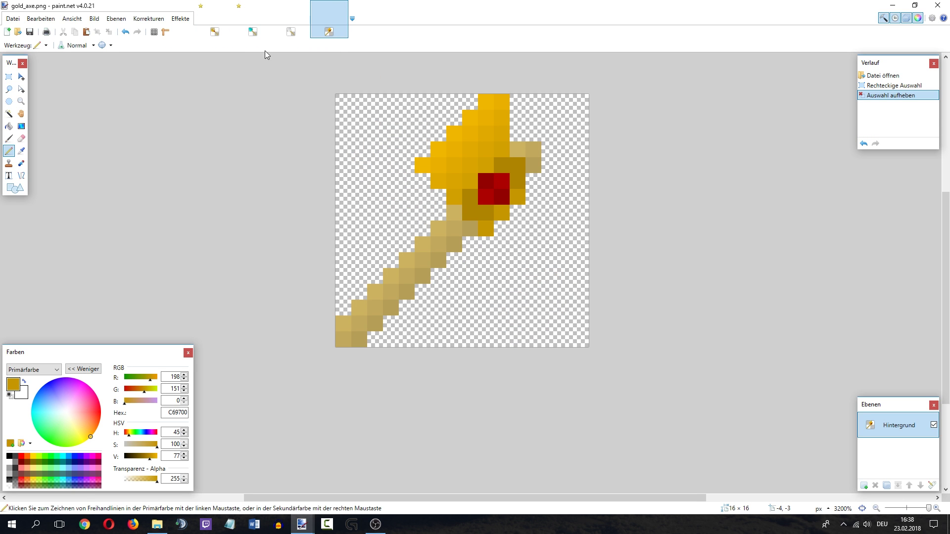
left_click(220, 35)
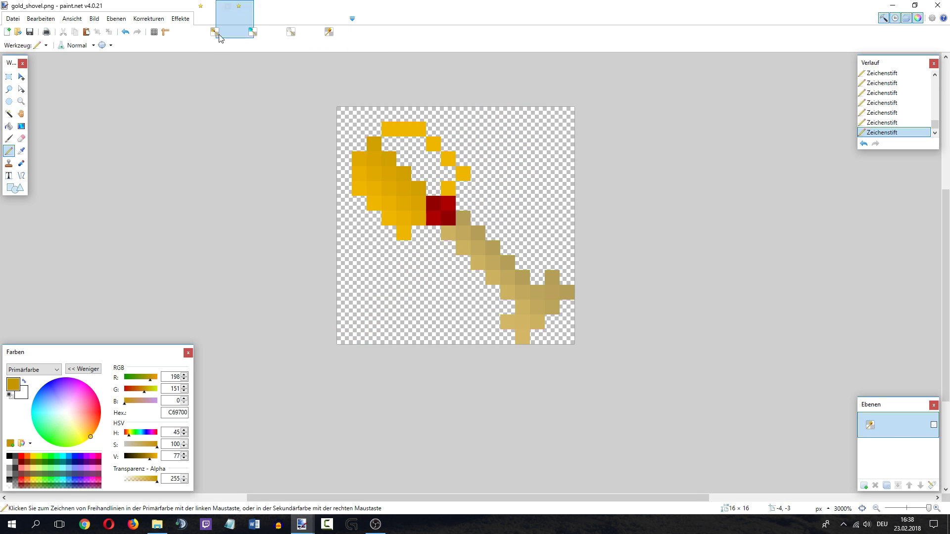
left_click(463, 173)
left_click(448, 159)
left_click(434, 143)
left_click(419, 128)
Sample the upper-right edge's dark gold, paint the four-pixel diagonal inside it at brightness 79, and repaint that diagonal's top pixel.
key("k")
left_click(422, 185)
left_click(465, 171)
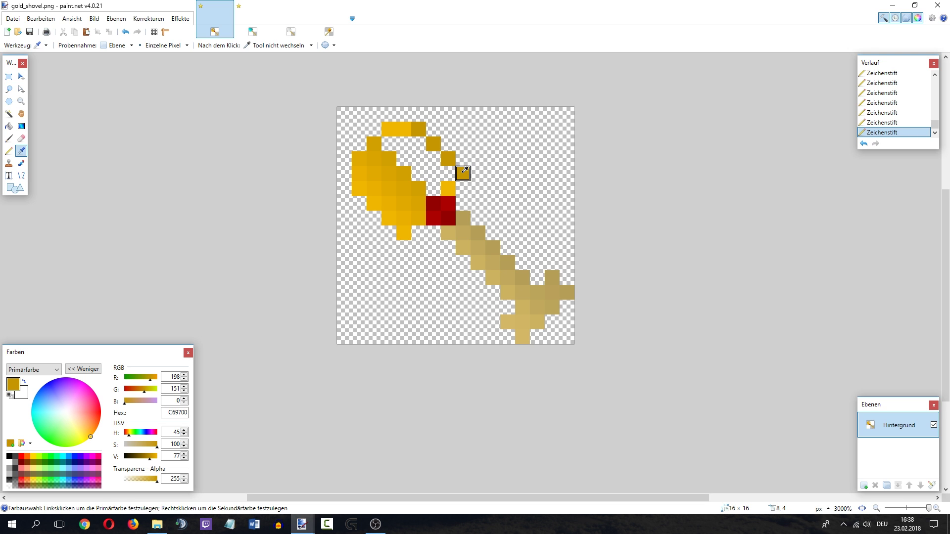
left_click(184, 454)
left_click(184, 454)
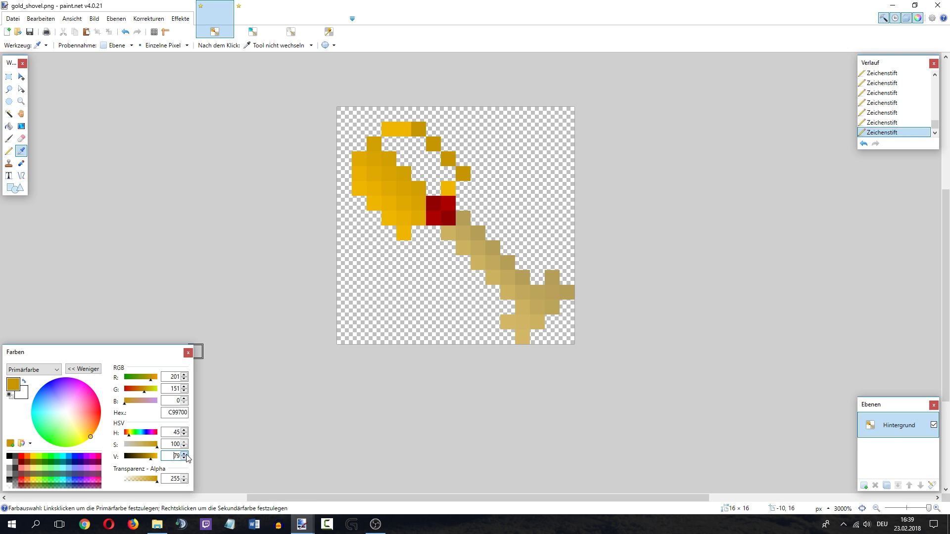
left_click(10, 150)
left_click_drag(450, 175, 435, 156)
left_click(424, 141)
left_click(405, 128)
left_click(184, 459)
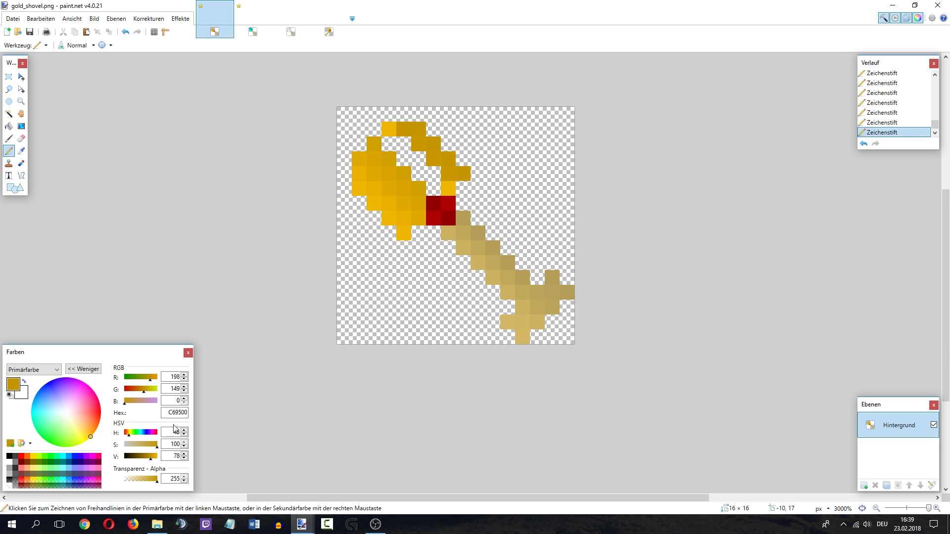
left_click(184, 454)
left_click(184, 454)
left_click(410, 129)
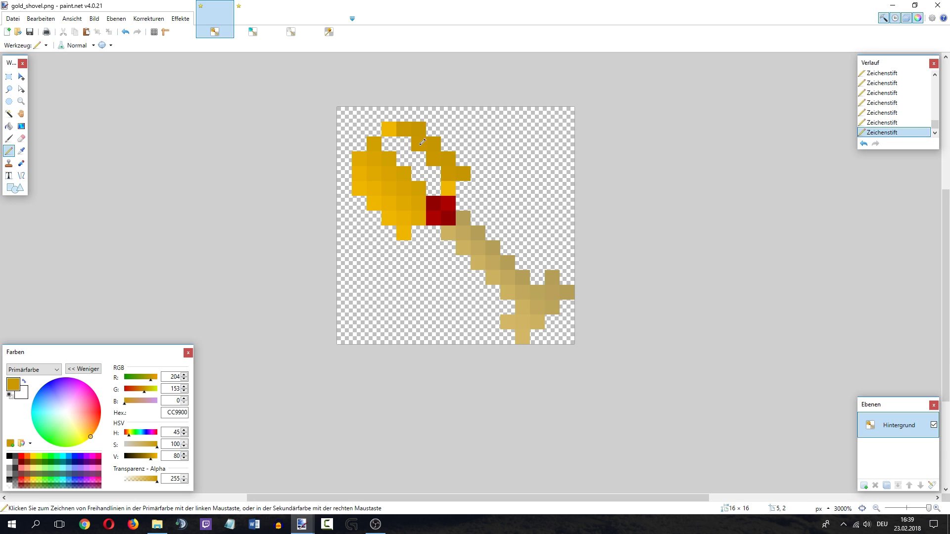
Sample the gold of the blade's middle diagonal, paint five pixels along the dark band's inner side, and raise the brightness to 82.
key("k")
left_click(425, 190)
key("p")
left_click(448, 188)
left_click(433, 174)
left_click(420, 157)
left_click(405, 141)
left_click(388, 123)
left_click(185, 454)
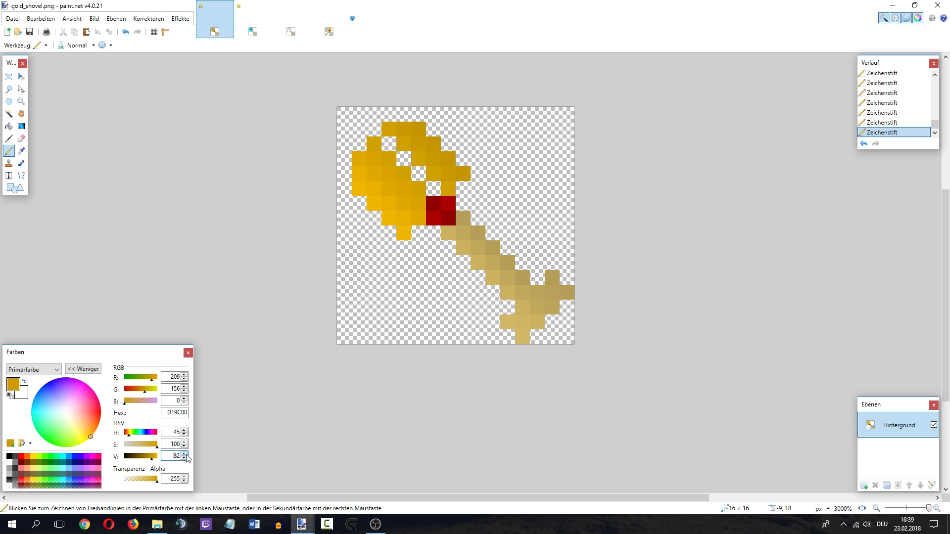
Try filling the blade's remaining diagonal gap with the sampled gold at brightness 83, and undo the strokes.
key("k")
left_click(407, 183)
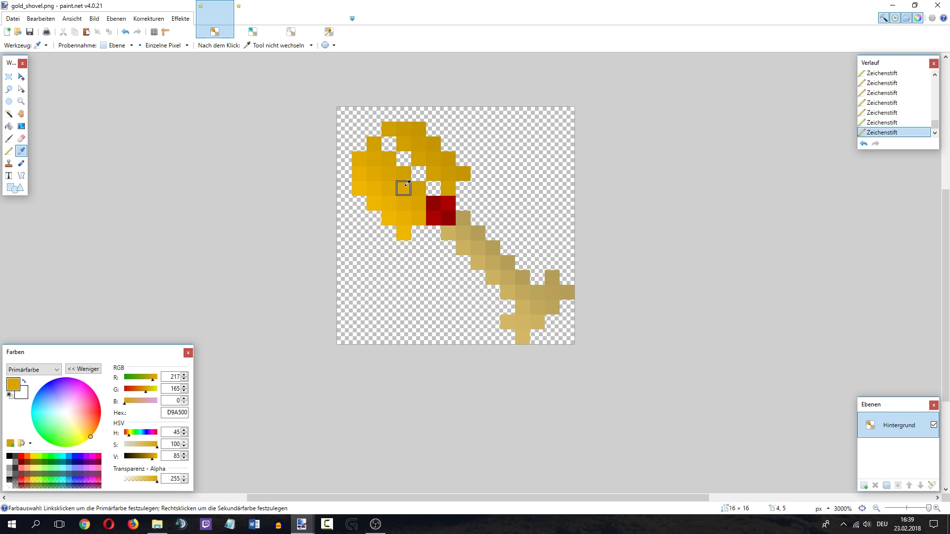
left_click(184, 459)
left_click(184, 458)
left_click(9, 151)
left_click(435, 182)
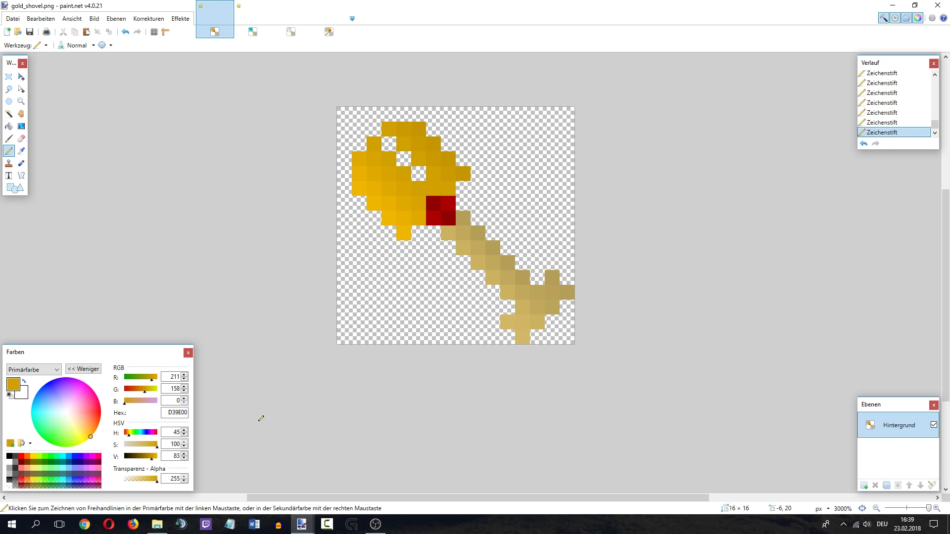
left_click_drag(419, 174, 394, 145)
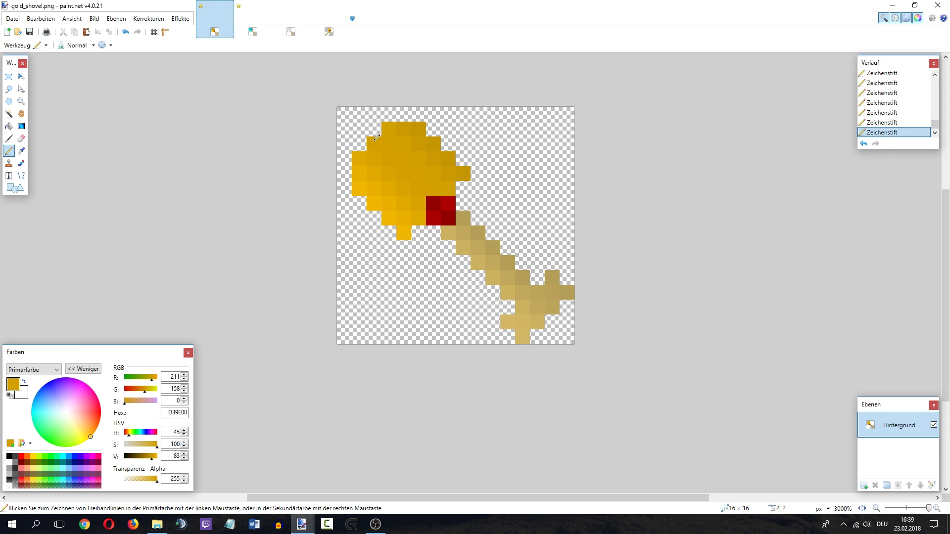
key("ctrl+z")
key("ctrl+z")
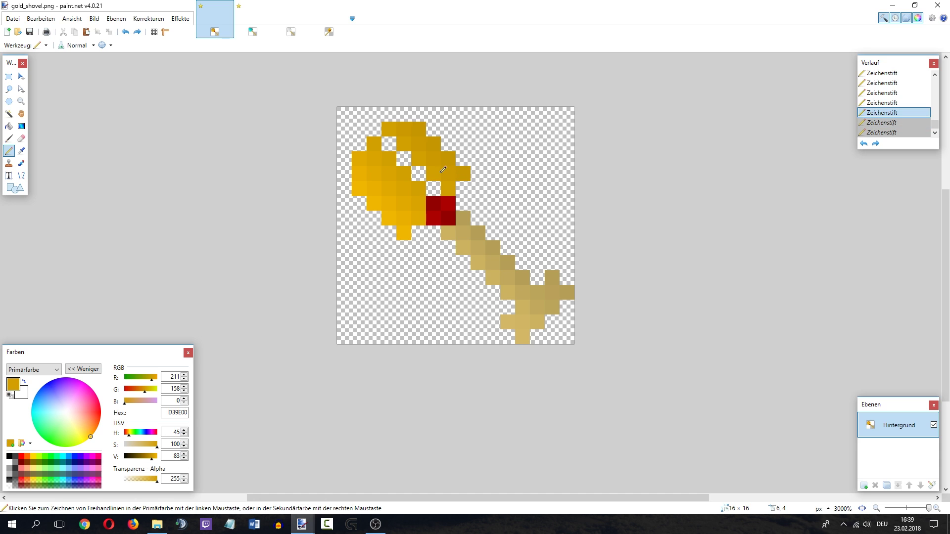
Sample gold D9A500 from the blade and fill the remaining diagonal gap with it.
key("k")
left_click(403, 187)
left_click_drag(393, 141, 433, 189)
Select the four-pixel diagonal just below the newly filled one on the blade and delete it.
key("k")
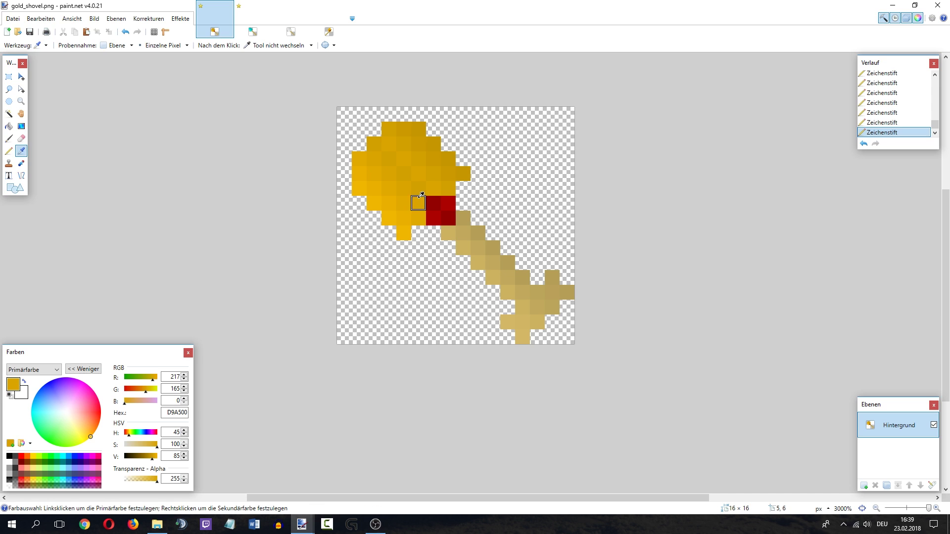
key("s")
left_click(375, 144)
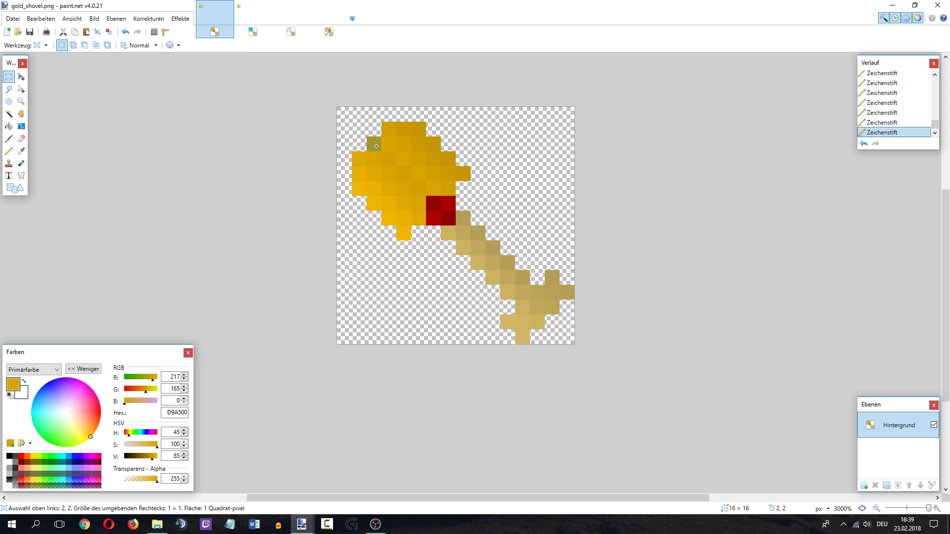
left_click(391, 158, "ctrl")
left_click_drag(399, 169, 417, 185)
key("Delete")
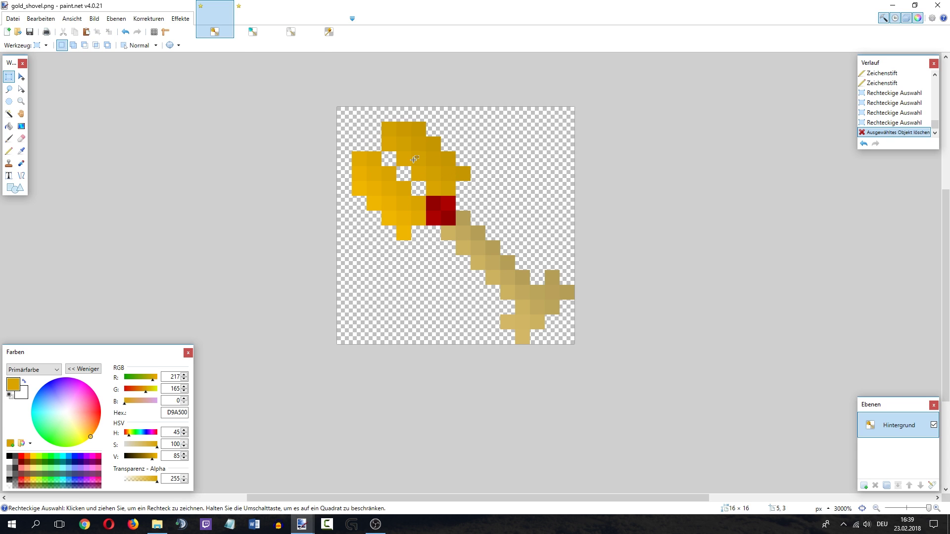
Sample gold E0AA00 from the blade and repaint the four deleted diagonal pixels with it.
key("k")
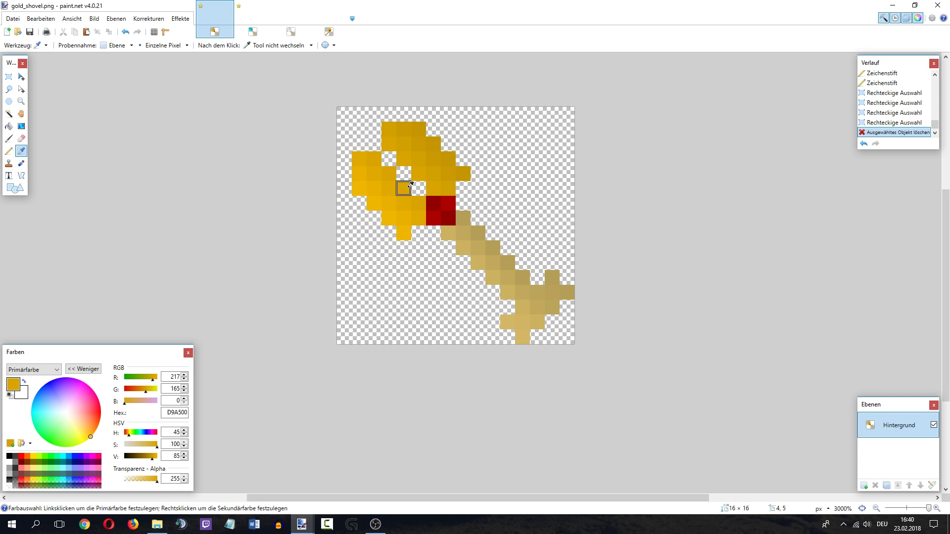
left_click(408, 201)
key("p")
left_click(419, 188)
left_click(401, 168)
left_click(391, 158)
left_click(380, 143)
Select the nine-pixel staircase between the blade's bright lower-left edge and the repainted diagonal, and delete it.
key("k")
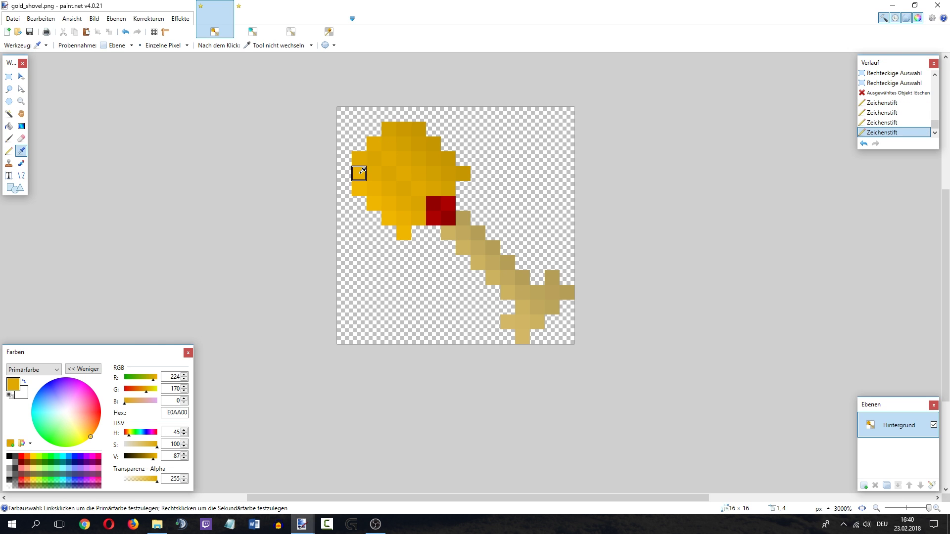
key("s")
left_click_drag(352, 151, 419, 217)
key("Delete")
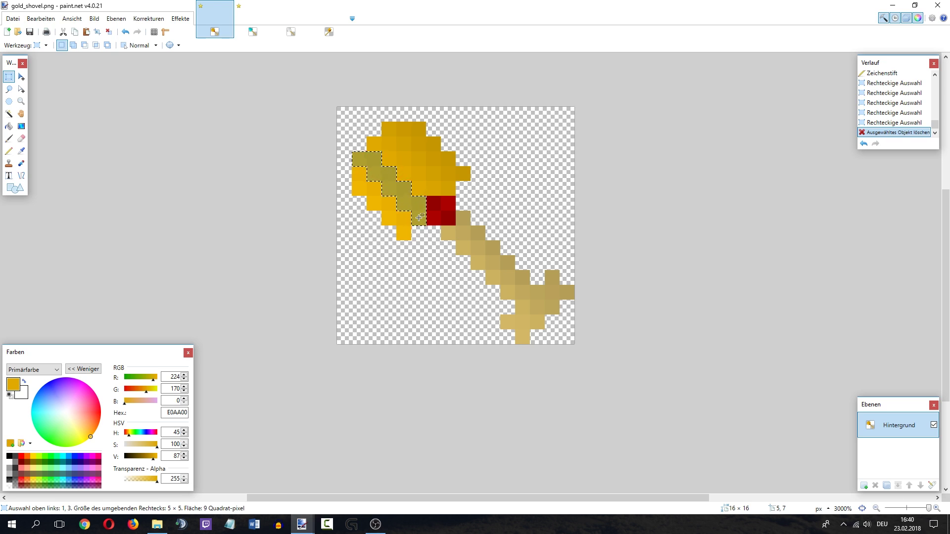
Sample the bright edge gold, set its brightness to 89, and paint the upper four-pixel diagonal of the emptied staircase.
key("k")
left_click(375, 187)
left_click(185, 458)
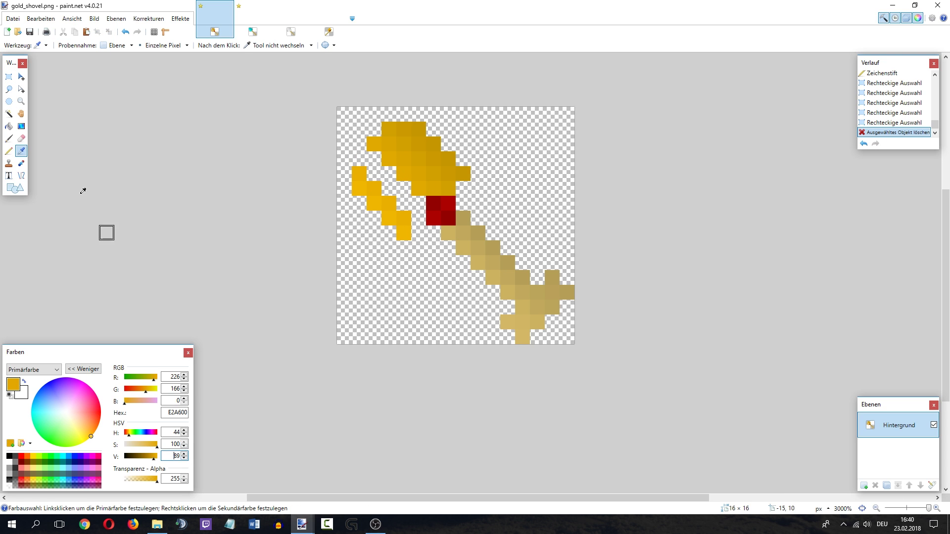
left_click(9, 151)
left_click(379, 160)
left_click(390, 173)
left_click(409, 187)
left_click(418, 201)
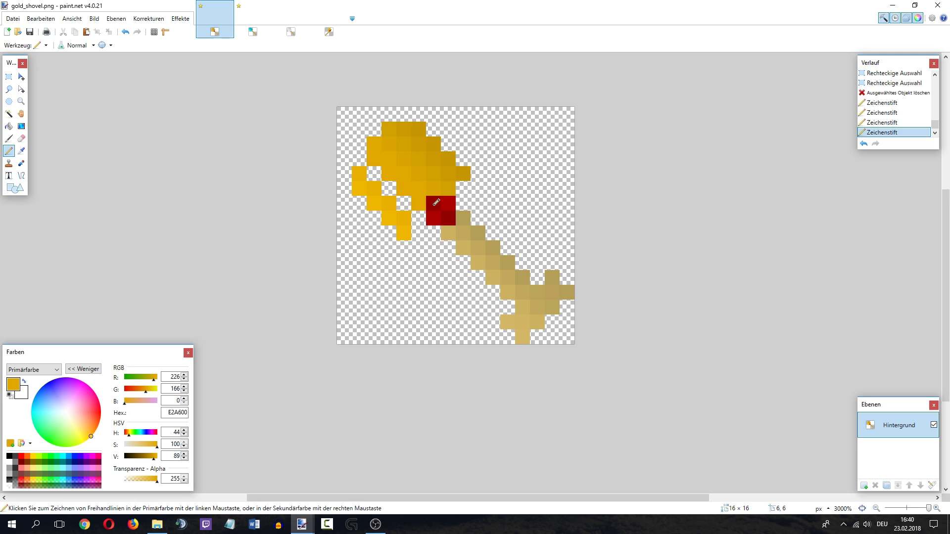
Sample the bright gold at the blade's lower edge and fill the remaining four gap pixels at brightness 92.
key("k")
left_click(404, 218)
left_click(9, 151)
left_click(412, 215)
left_click(417, 213)
left_click(406, 201)
left_click(391, 188)
left_click(375, 173)
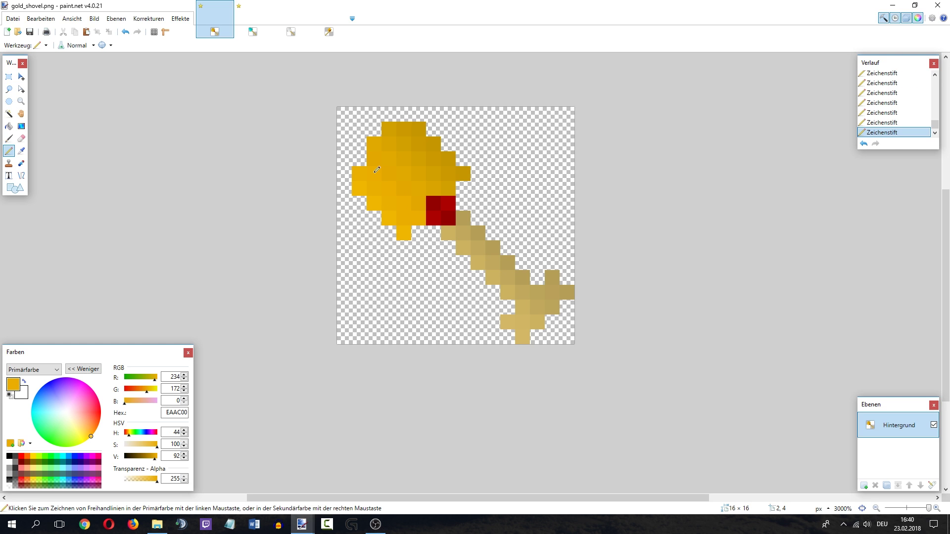
Examine the red gem and the shading around it in the gold axe texture for comparison with the shovel.
key("k")
left_click(388, 203)
key("s")
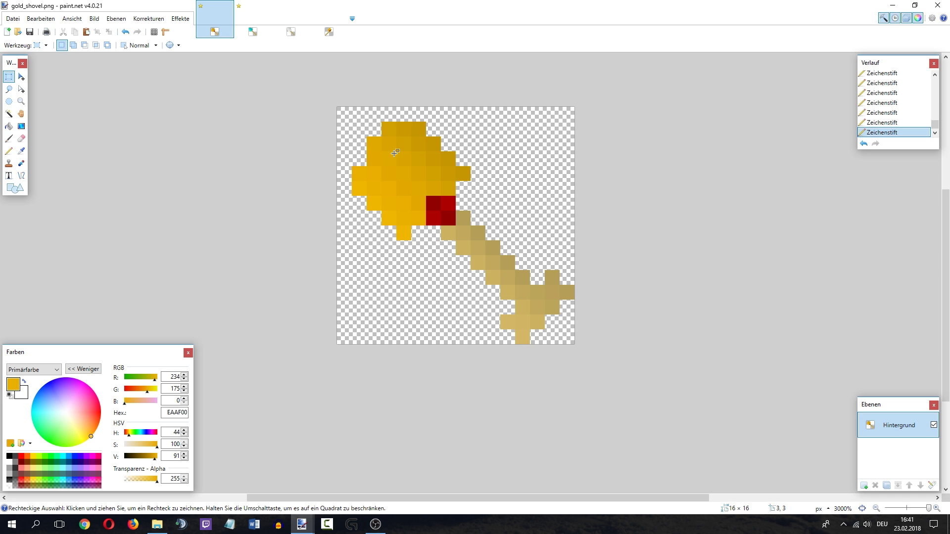
scroll(410, 168, "down", 5)
left_click(329, 20)
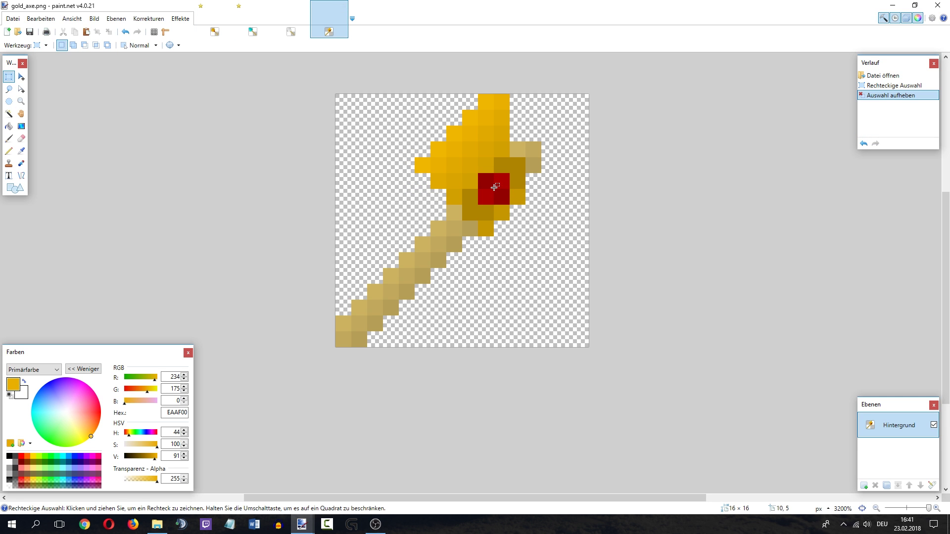
left_click_drag(487, 182, 503, 206)
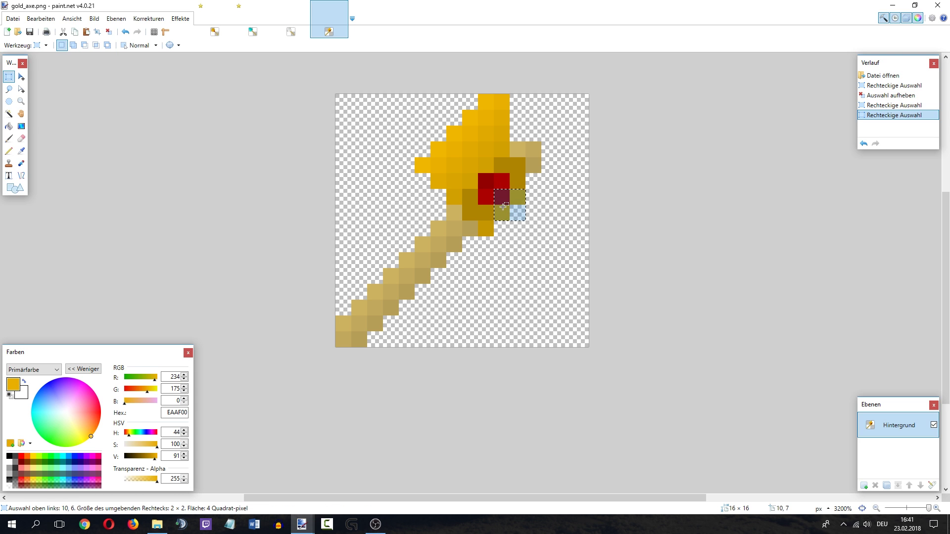
left_click(503, 195)
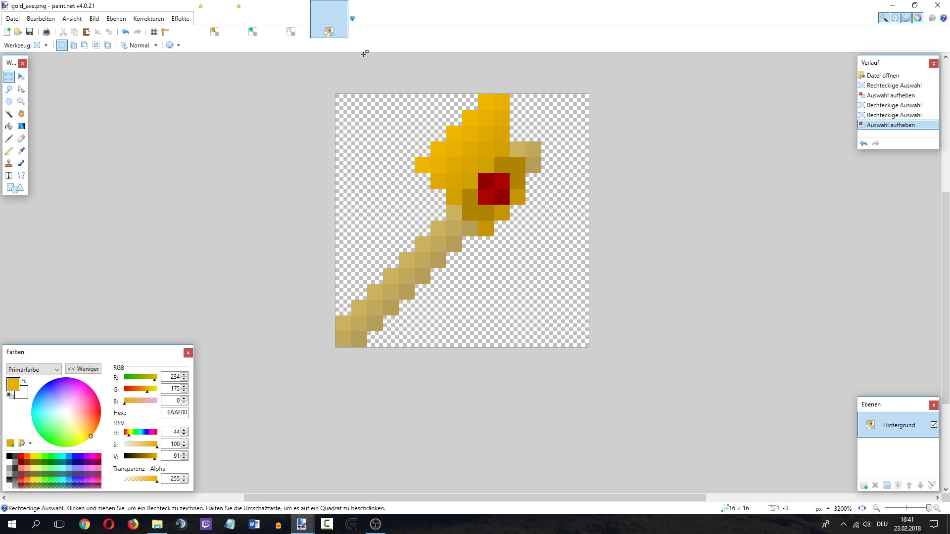
left_click(215, 20)
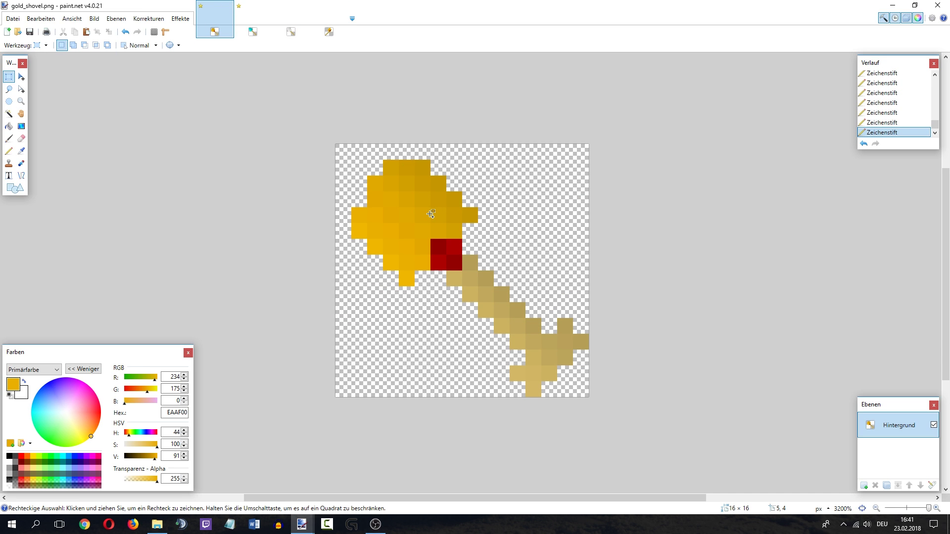
Undo the last change, sample gold E2A600 inside the blade, and repaint the blade pixel beside the gem at brightness 89.
key("ctrl+z")
key("k")
left_click(403, 231)
left_click(9, 151)
left_click(420, 241)
left_click(184, 458)
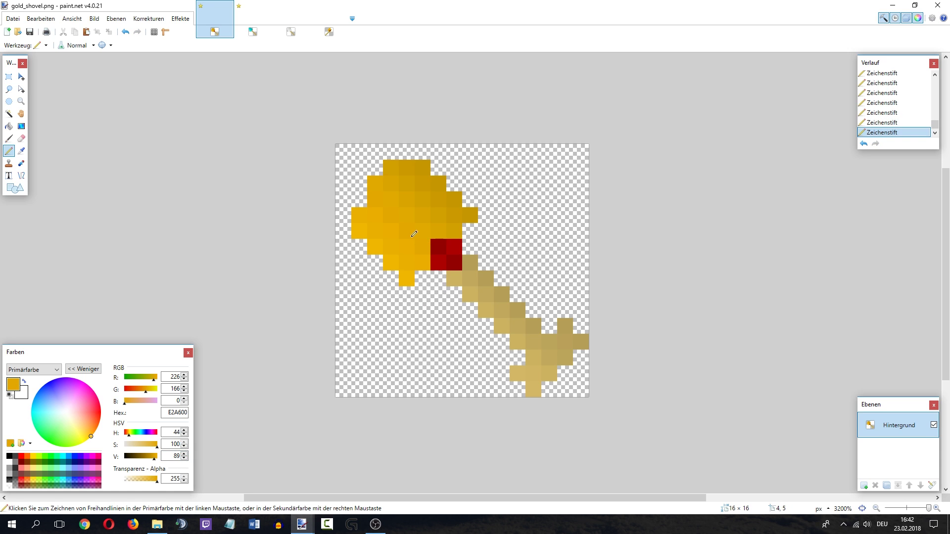
Lower the gold's brightness slightly and repaint the blade's diagonal that ends just above the red gem.
left_click(185, 458)
left_click(184, 454)
left_click(184, 453)
left_click(185, 454)
left_click(185, 459)
left_click(184, 458)
left_click(450, 226)
Darken the gold further and repaint the following diagonals up to the blade's top edge.
left_click(185, 458)
left_click(184, 458)
left_click(404, 170)
left_click(184, 459)
left_click(413, 165)
Set the gold's brightness to 84 and repaint the stepped upper-right edge of the blade.
left_click(185, 458)
left_click(184, 458)
left_click(465, 209)
left_click(458, 201)
left_click(444, 187)
left_click(428, 167)
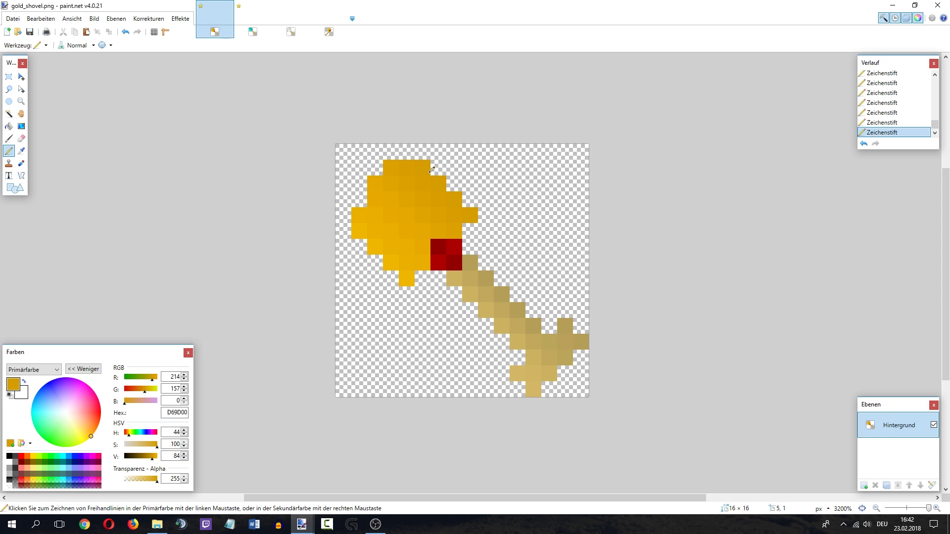
scroll(466, 212, "down", 3, "ctrl")
scroll(427, 212, "up", 3, "ctrl")
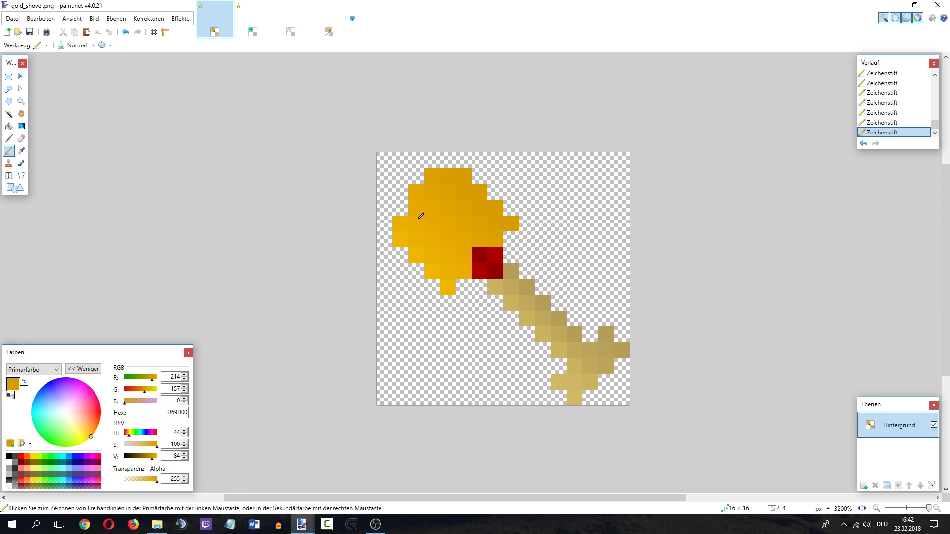
Sample gold EAAC00 at the blade's left side and extend its left edge upward by one pixel.
key("k")
left_click(416, 222)
key("p")
scroll(475, 270, "down", 5, "ctrl")
scroll(482, 276, "up", 4, "ctrl")
scroll(480, 277, "up", 3, "ctrl")
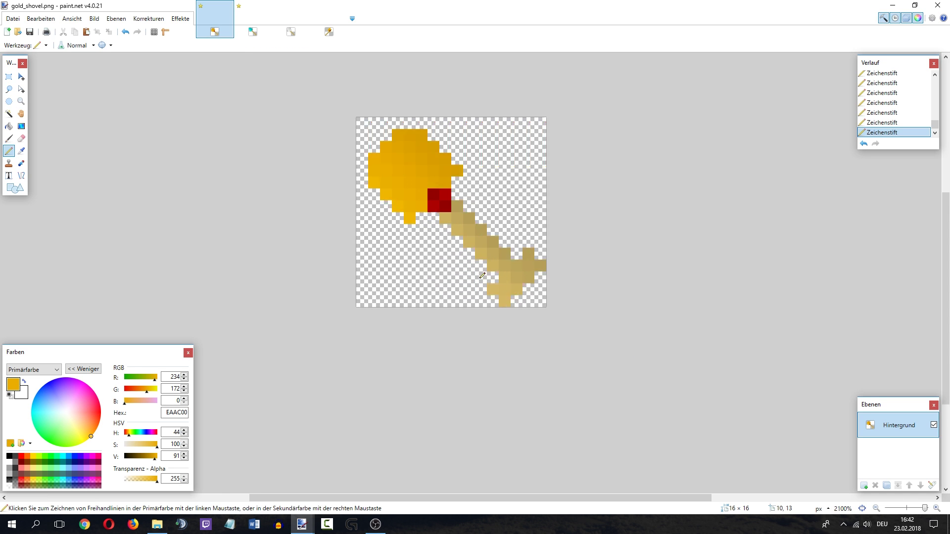
scroll(467, 226, "up", 1)
Compare with the diamond shovel, shift the whole gold shovel one pixel left and one pixel up, and deselect it.
left_click(257, 19)
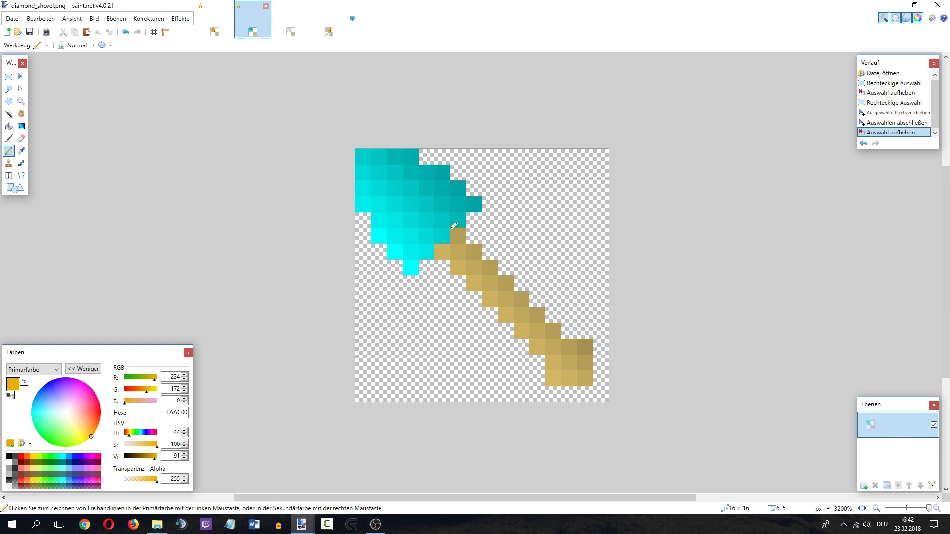
left_click(215, 23)
key("s")
left_click_drag(328, 141, 630, 377)
key("m")
key("Left")
key("Up")
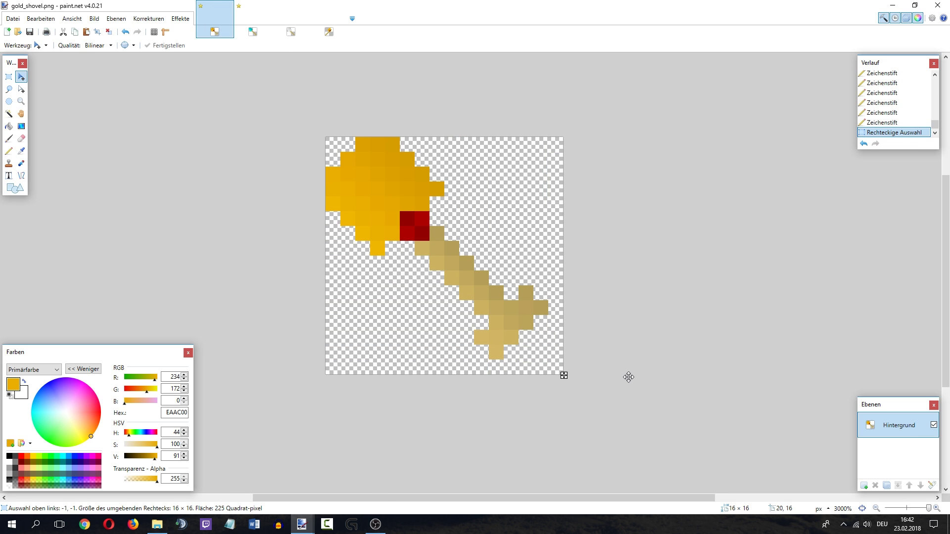
key("s")
left_click(497, 237)
scroll(473, 224, "down", 4)
scroll(394, 193, "up", 5)
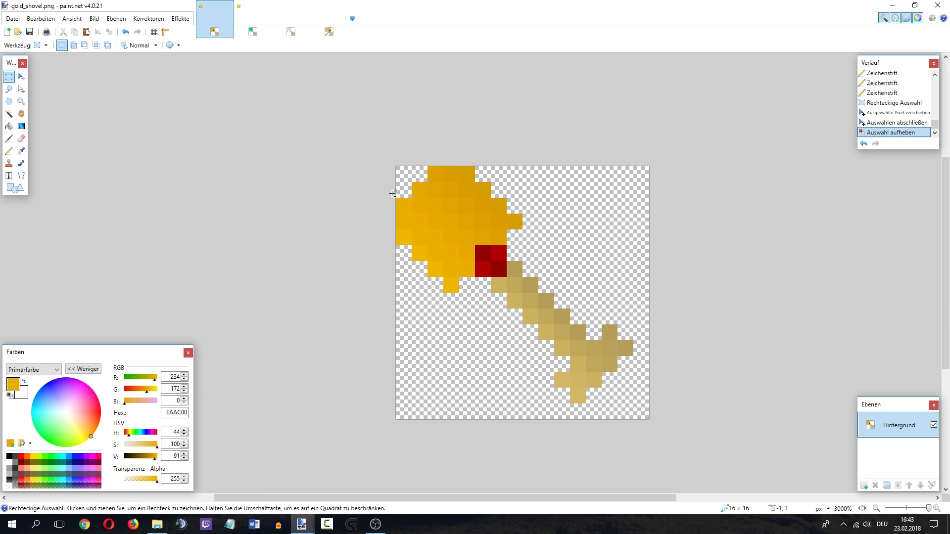
Sample dark gold AE8400 beside the gold axe's gem and try it on the two shovel handle pixels touching the gem.
left_click(328, 26)
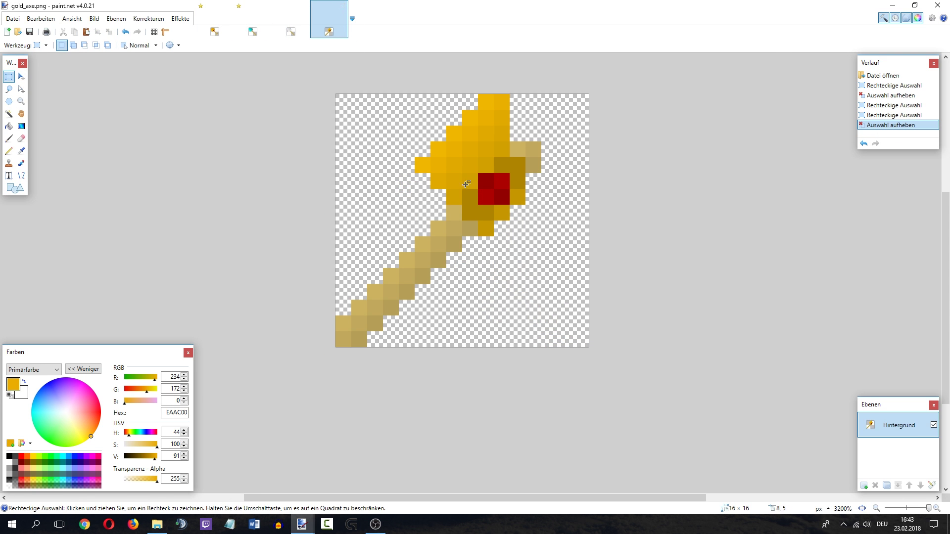
left_click(216, 21)
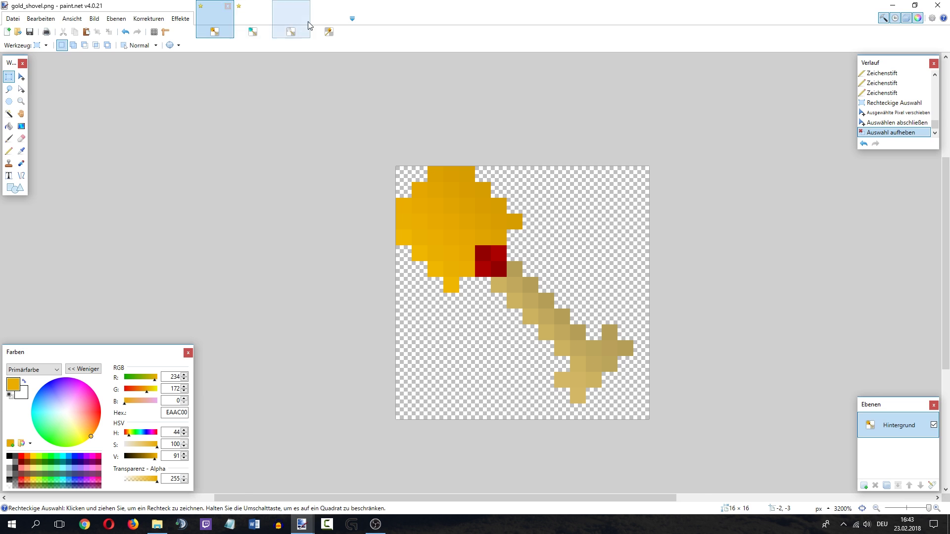
left_click(324, 23)
key("k")
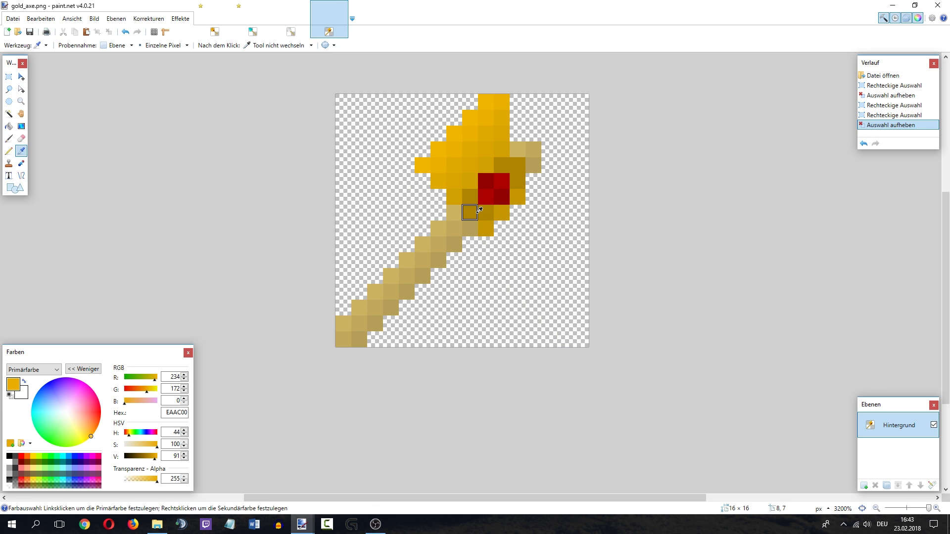
left_click(476, 213)
left_click(218, 22)
key("p")
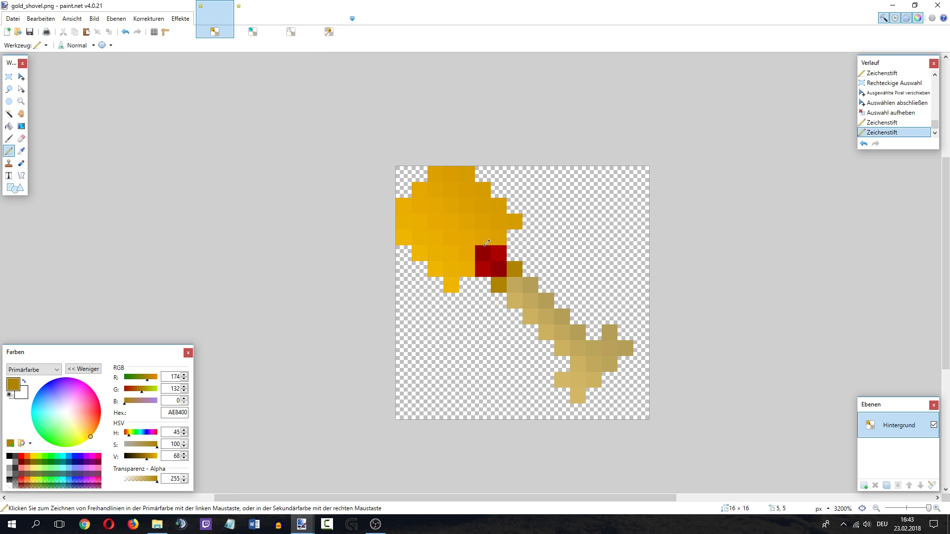
Try dark gold shading on the blade pixels bordering the gem and undo each trial.
left_click(471, 262)
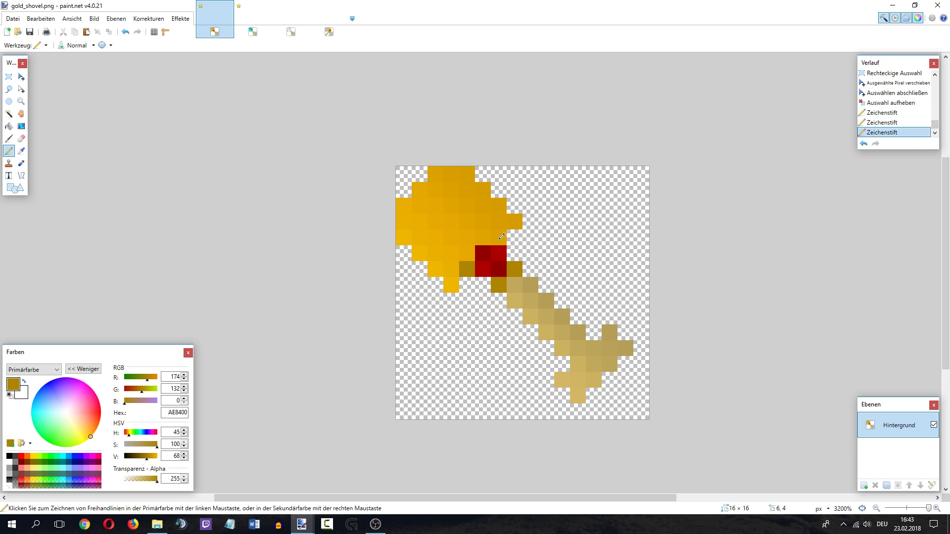
key("ctrl+z")
left_click(483, 238)
left_click(467, 253)
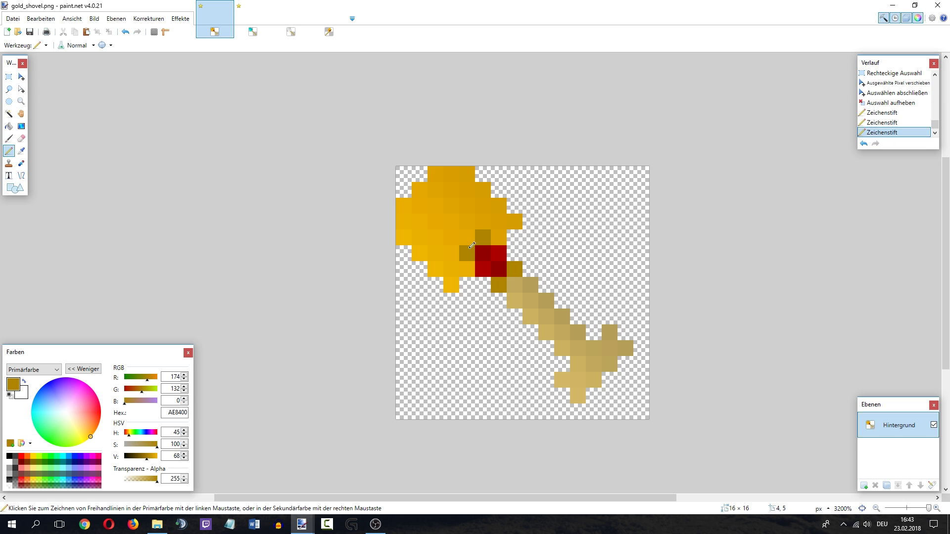
scroll(535, 331, "up", 1)
key("ctrl+z")
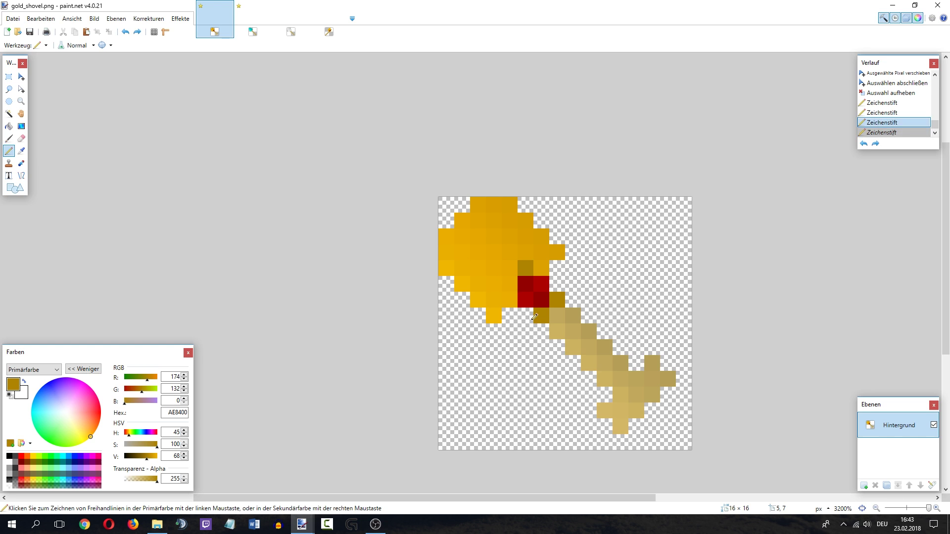
key("ctrl+z")
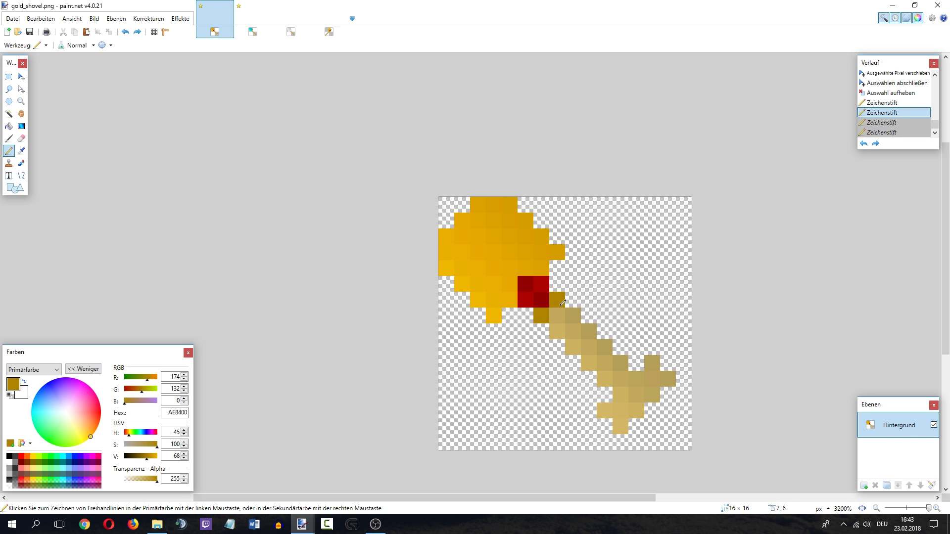
Try dark gold on the handle pixel diagonal to the gem, and undo all dark gold pixels on the handle.
left_click(558, 306)
scroll(543, 233, "down", 3)
scroll(554, 321, "up", 3)
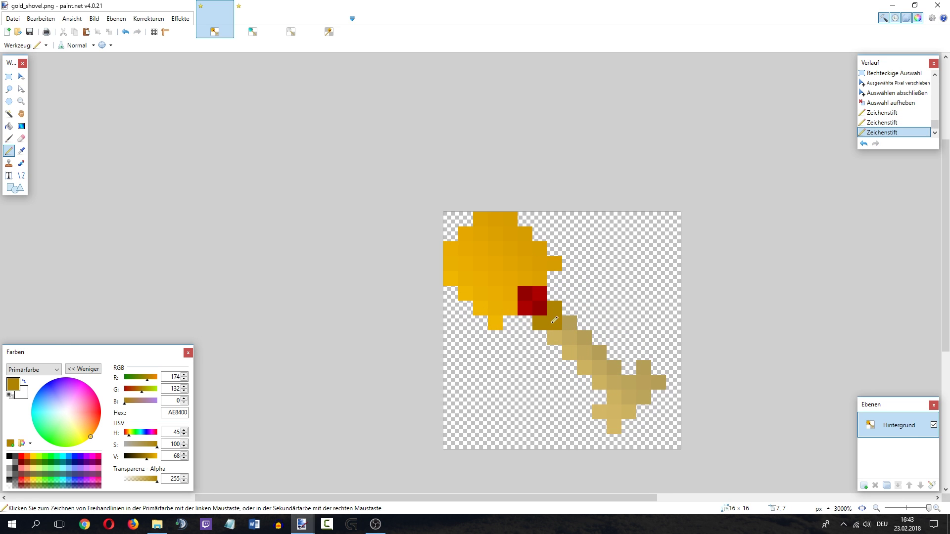
key("ctrl+z")
key("ctrl+z")
key("ctrl+z")
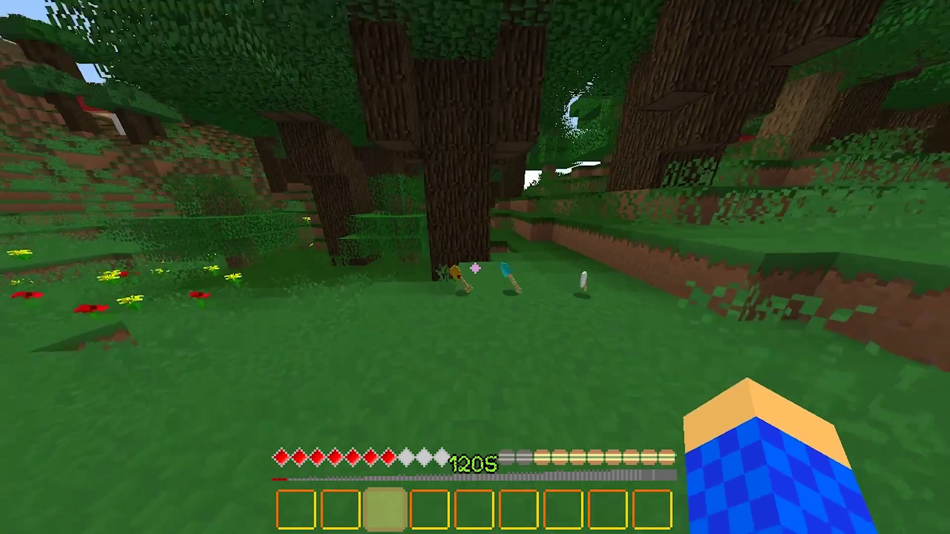
In Minecraft, pick up the dropped shovels and hold the gold shovel.
key("w")
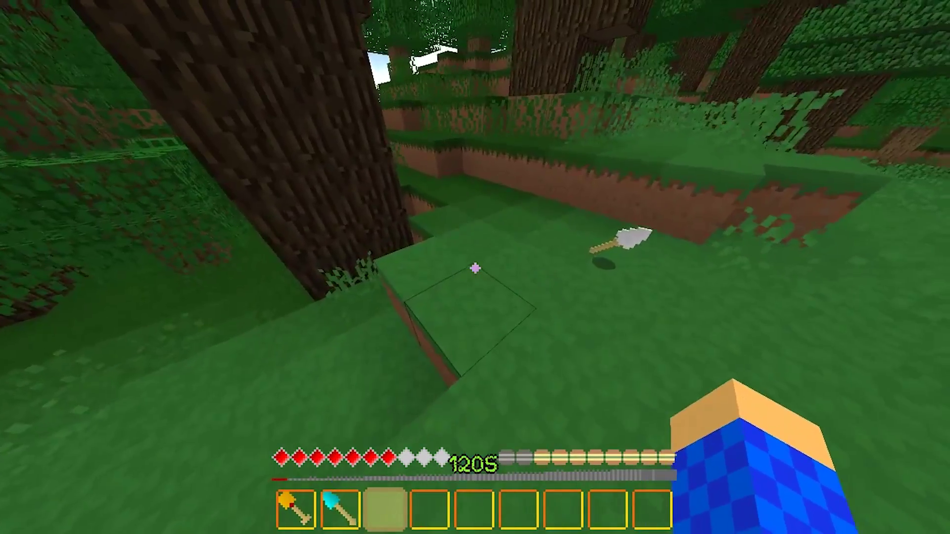
key("1")
key("w")
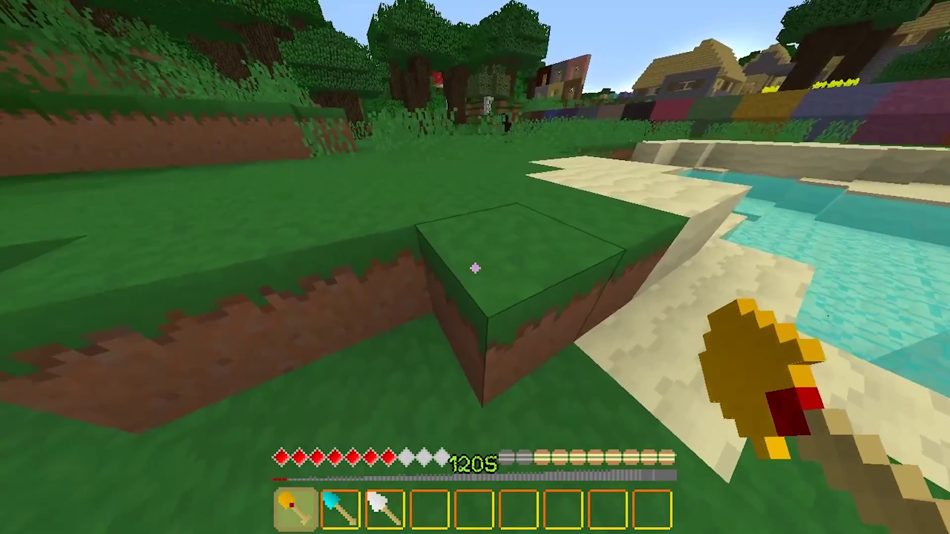
Dig up several grass and dirt blocks with the gold shovel to check its texture in use.
left_click(475, 267)
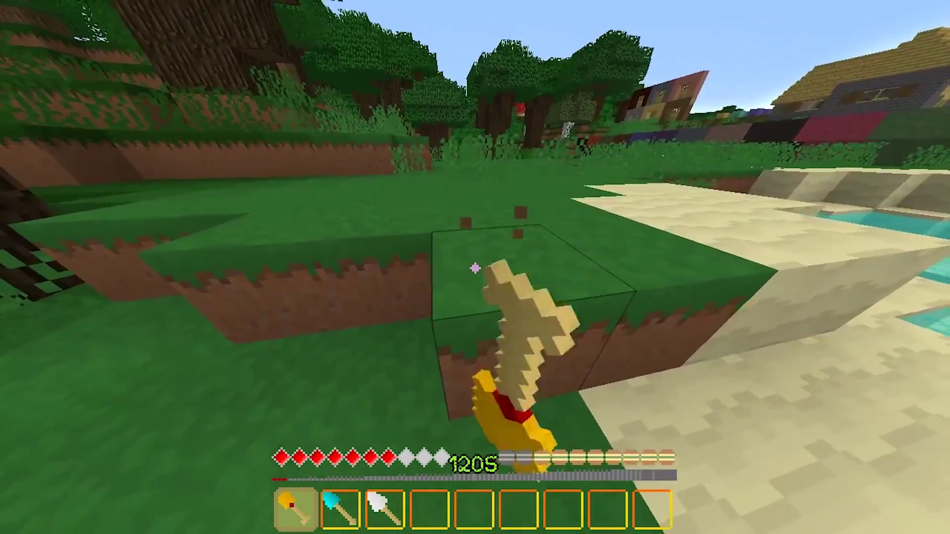
left_click(475, 267)
left_click(475, 268)
left_click(475, 267)
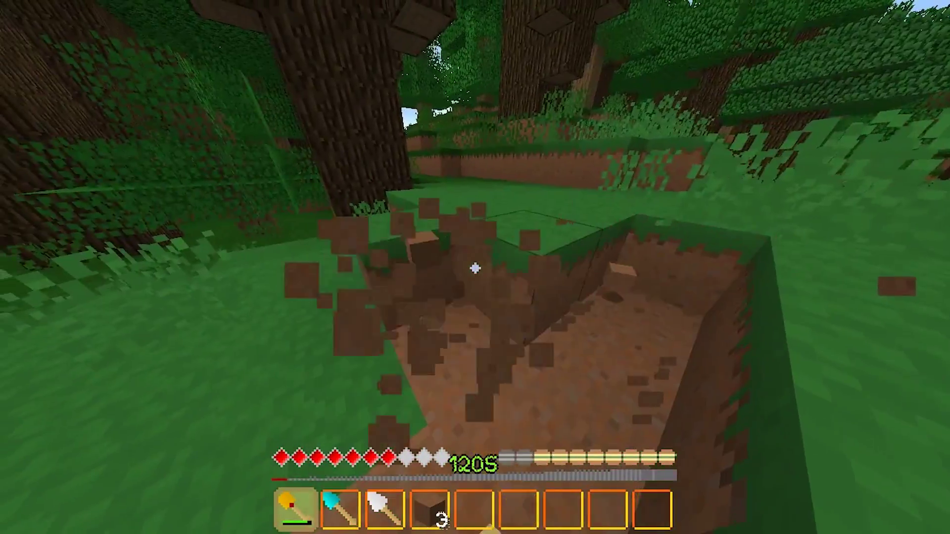
left_click(475, 268)
left_click(475, 268)
left_click(475, 268)
key("w")
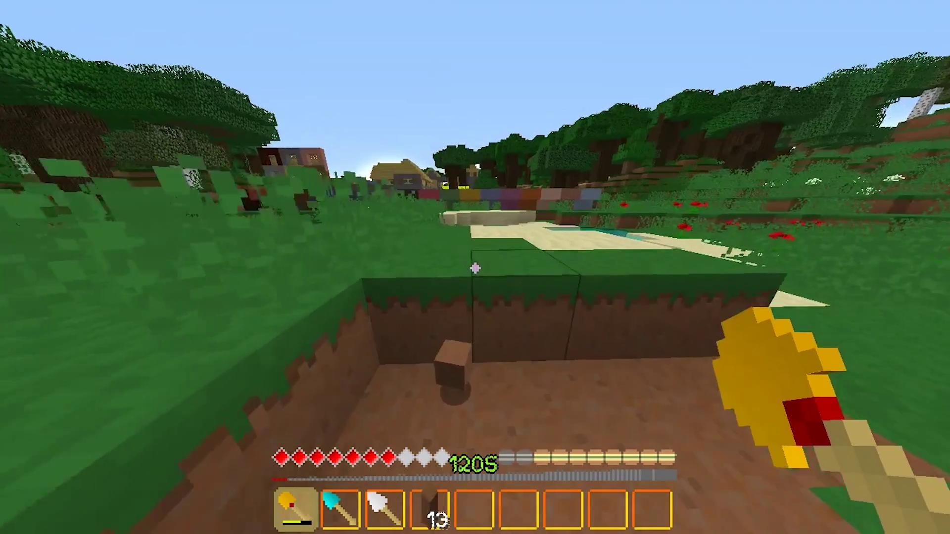
Drop the gold shovel on the ground and hide the HUD to inspect the finished texture.
key("space")
key("q")
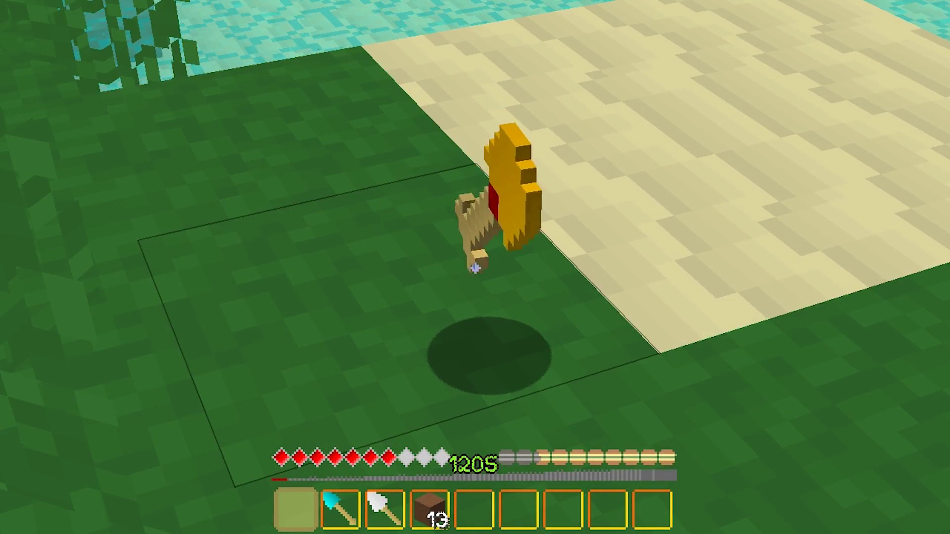
key("F1")
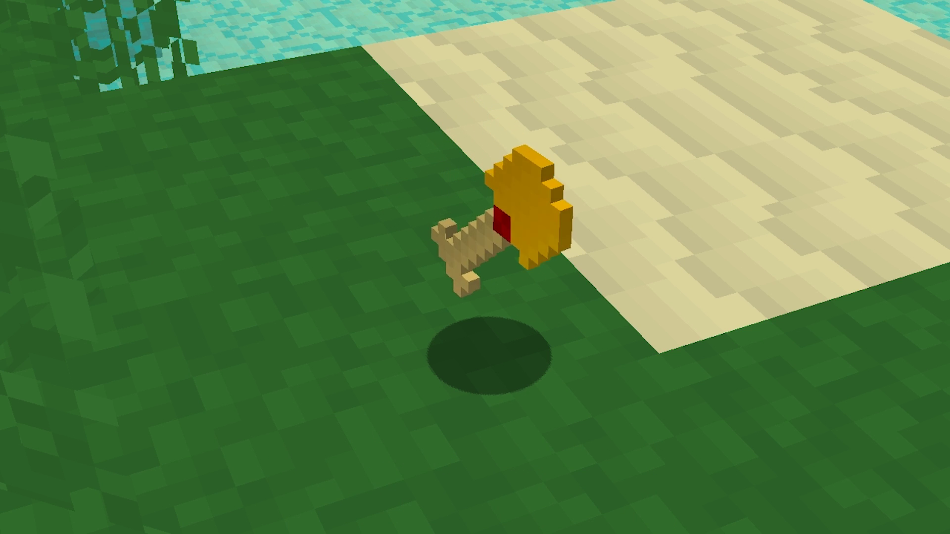